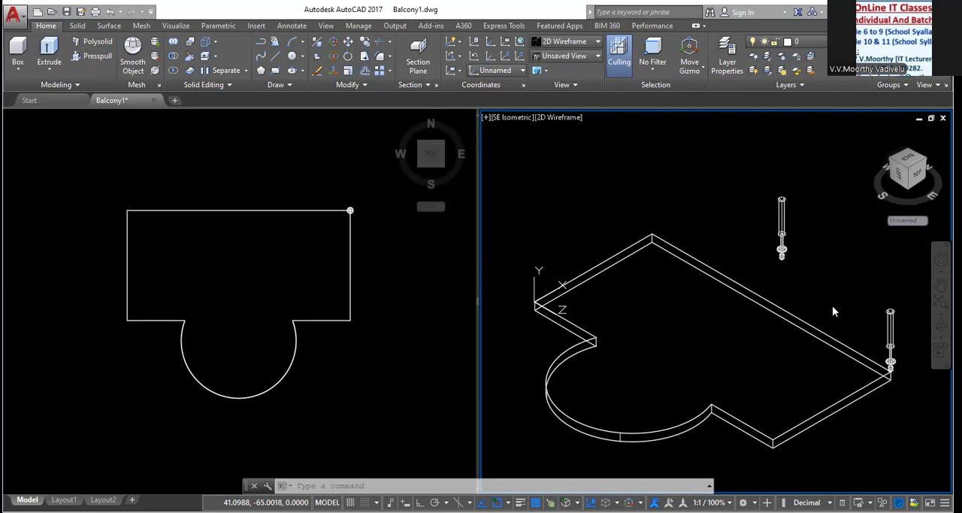
# Create a path array of the corner baluster along the balcony slab's outline
pyautogui.click(910, 345)
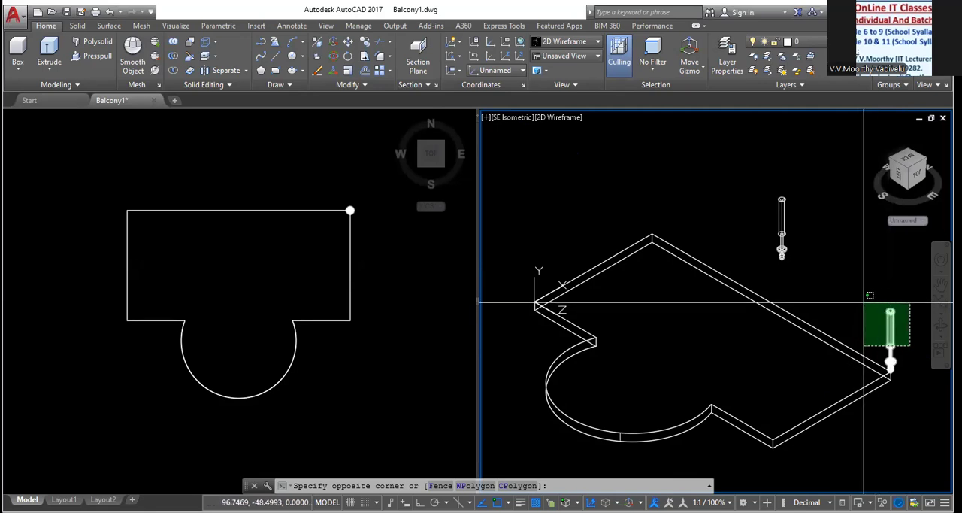
pyautogui.click(865, 301)
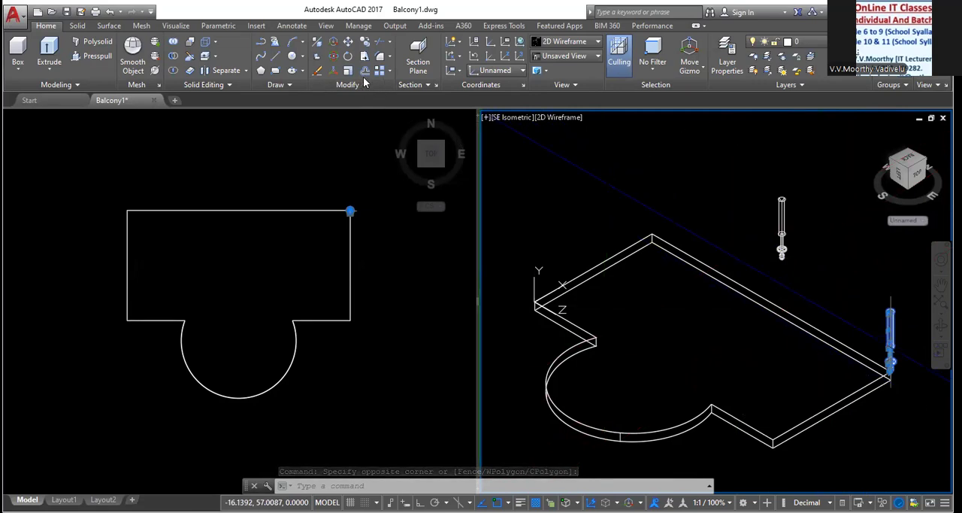
pyautogui.click(389, 71)
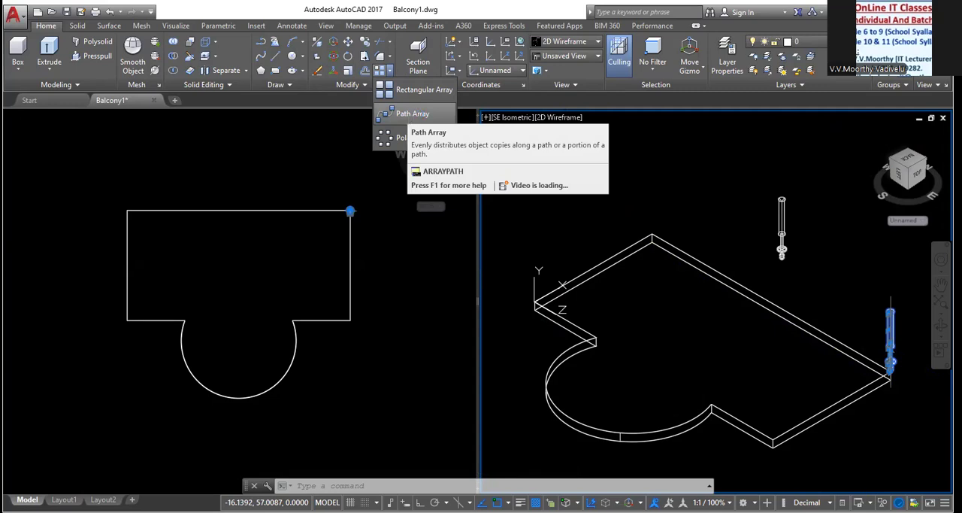
pyautogui.click(408, 113)
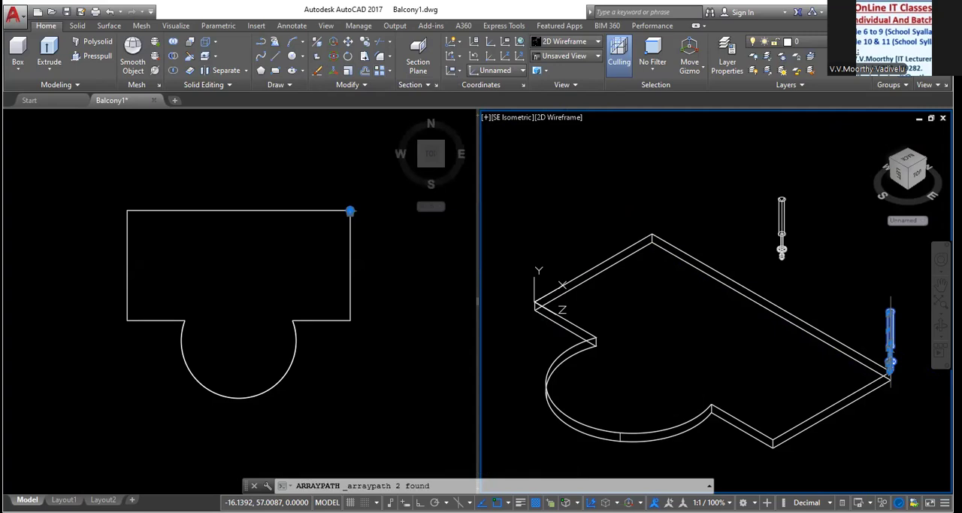
pyautogui.press('Return')
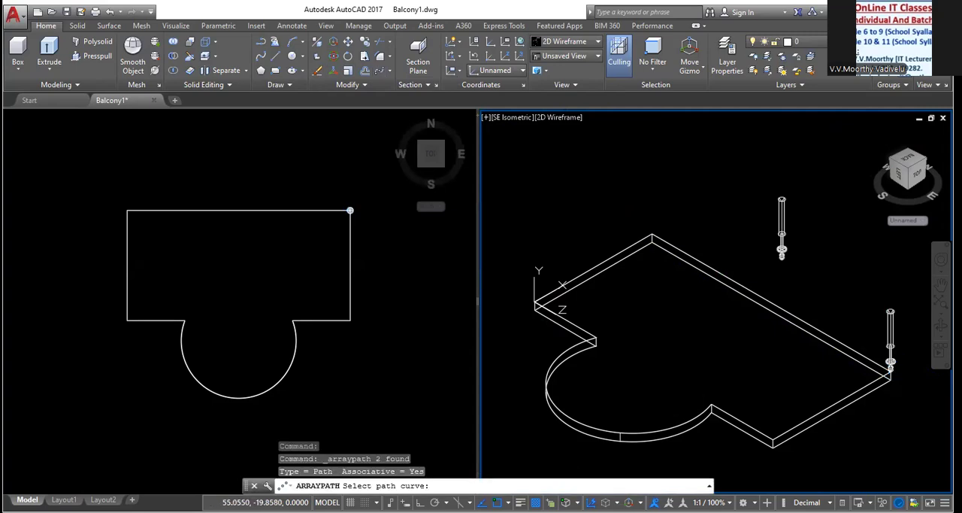
pyautogui.click(350, 210)
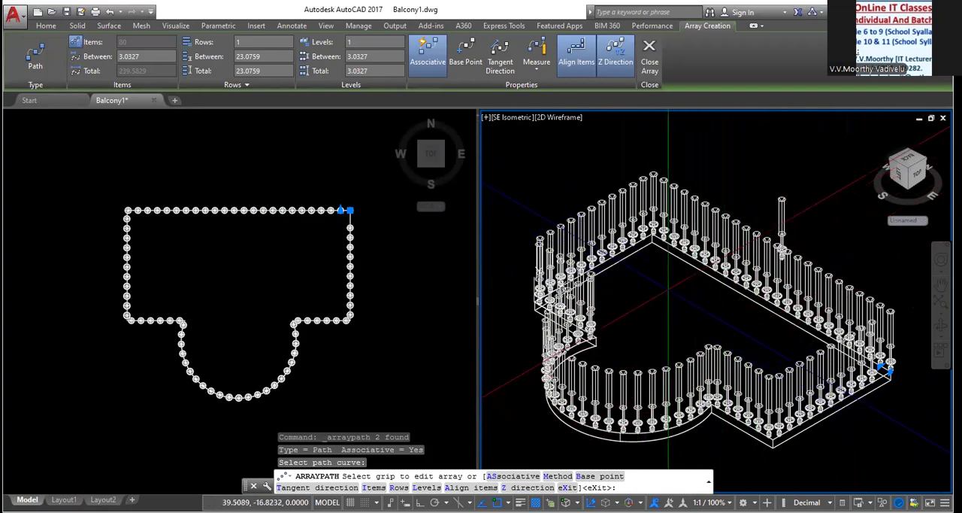
# Change the baluster path array's distribution method to Divide and finish the array
pyautogui.click(536, 72)
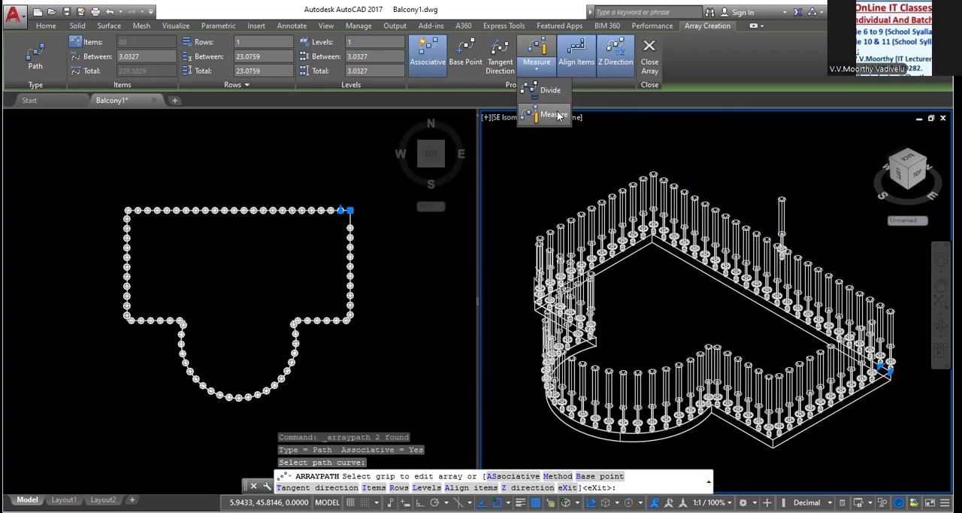
pyautogui.click(552, 90)
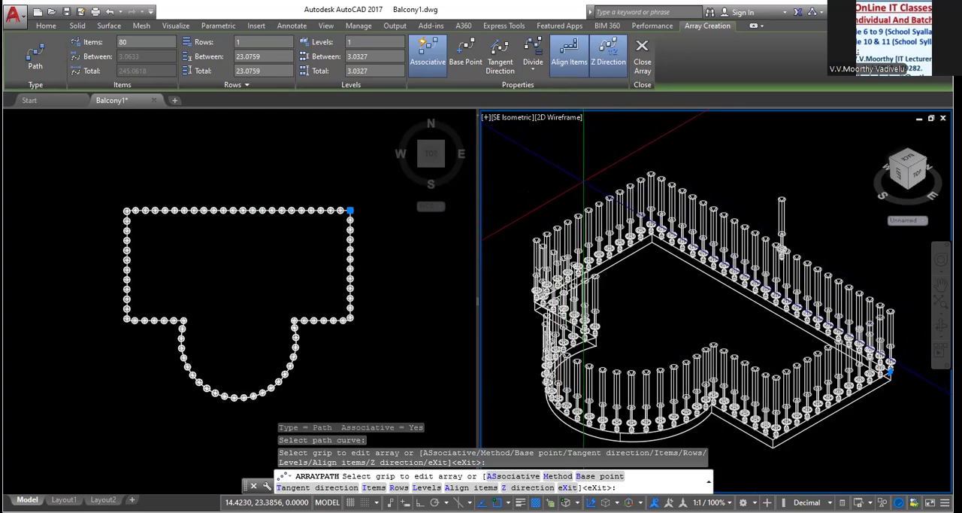
pyautogui.press('Return')
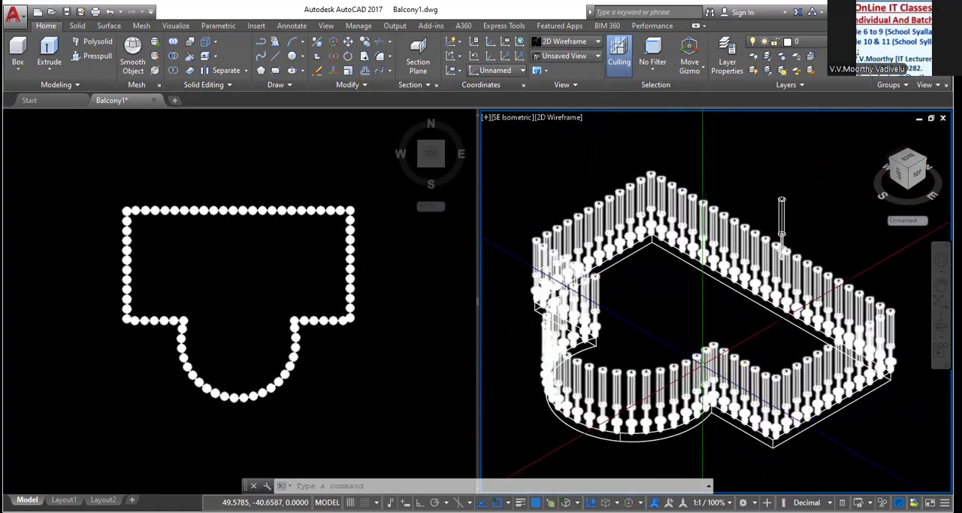
# Set the baluster array's color property to Cyan and close the array editor
pyautogui.scroll(2, 660, 325)
pyautogui.scroll(-2, 660, 325)
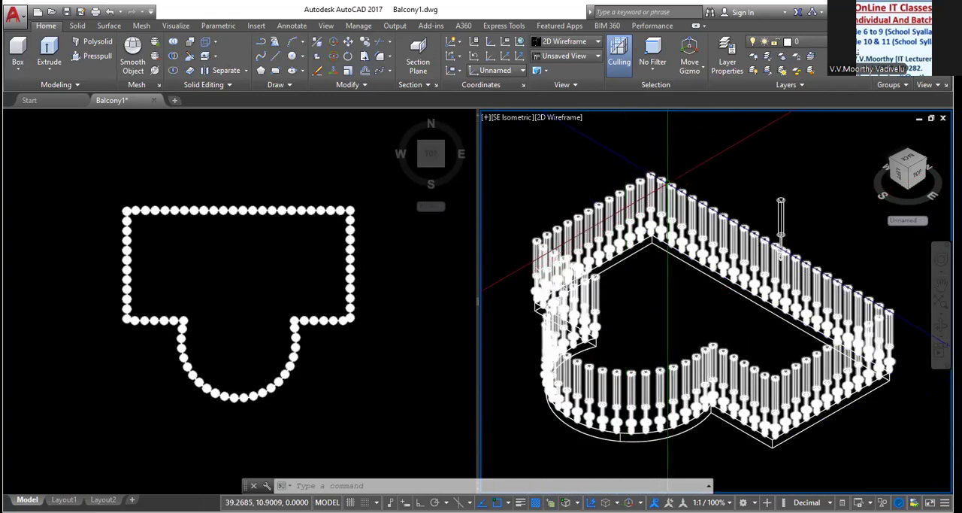
pyautogui.click(715, 195)
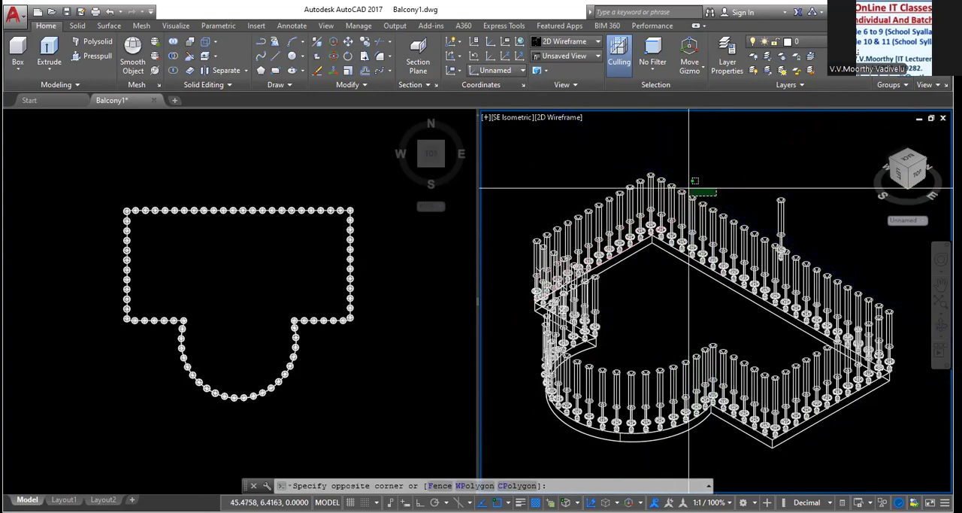
pyautogui.click(649, 178)
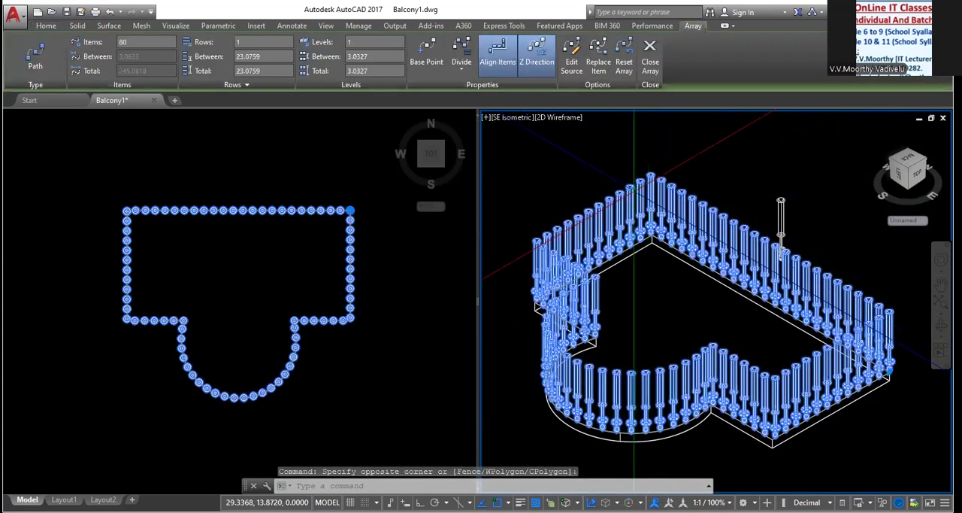
pyautogui.rightClick(543, 136)
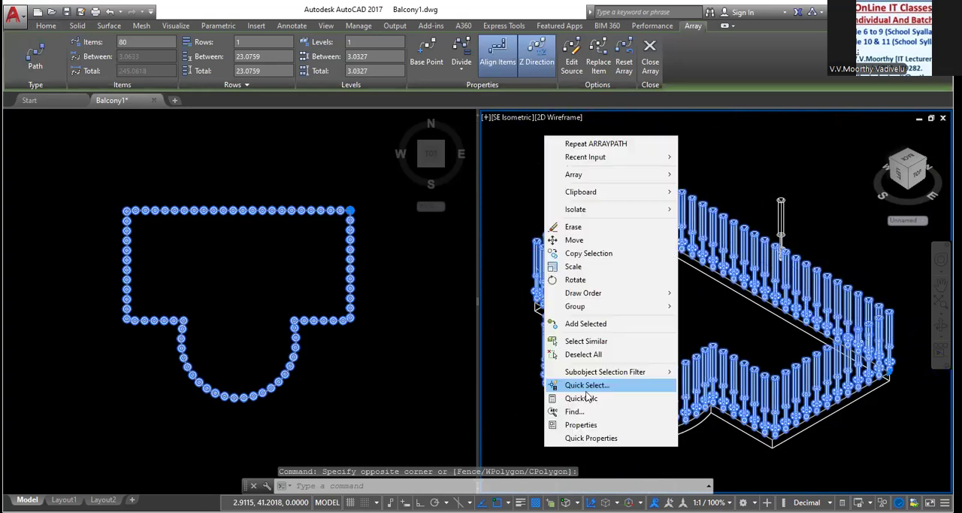
pyautogui.click(590, 426)
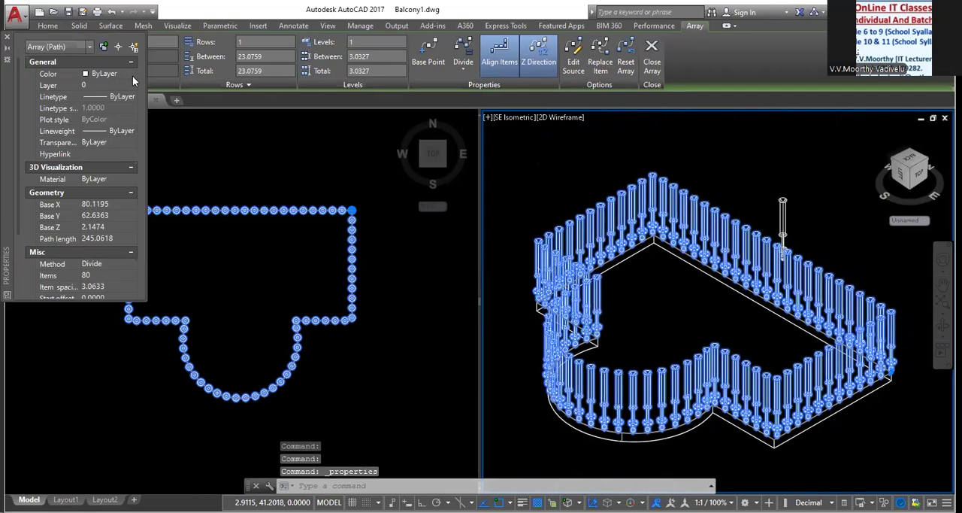
pyautogui.click(131, 74)
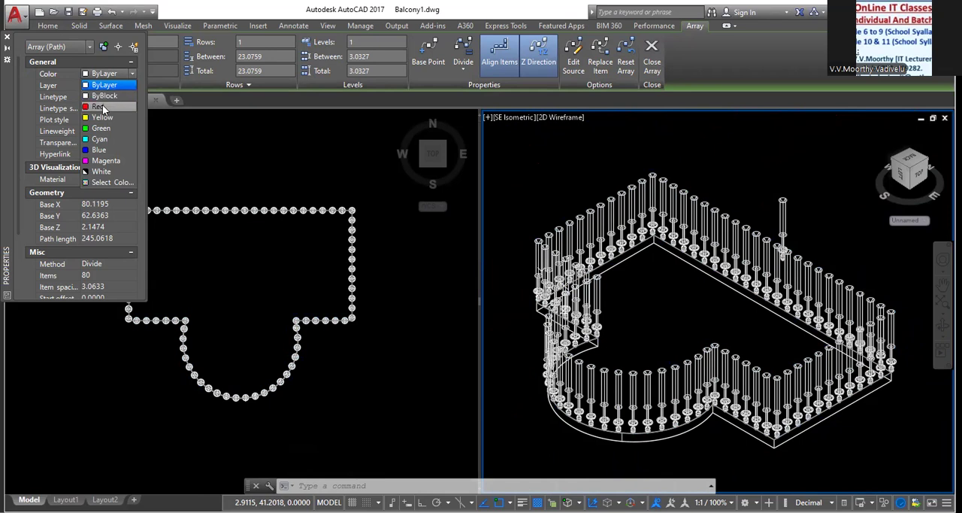
pyautogui.click(109, 142)
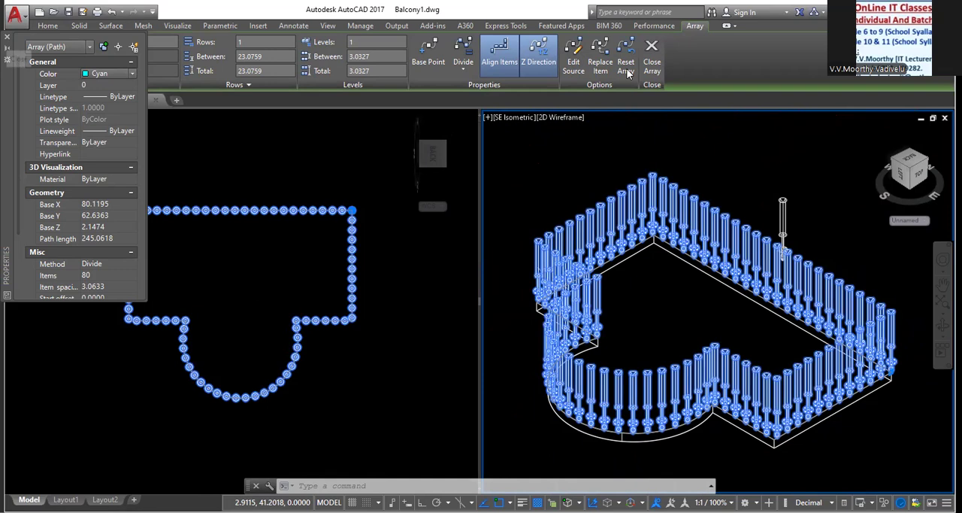
pyautogui.click(652, 66)
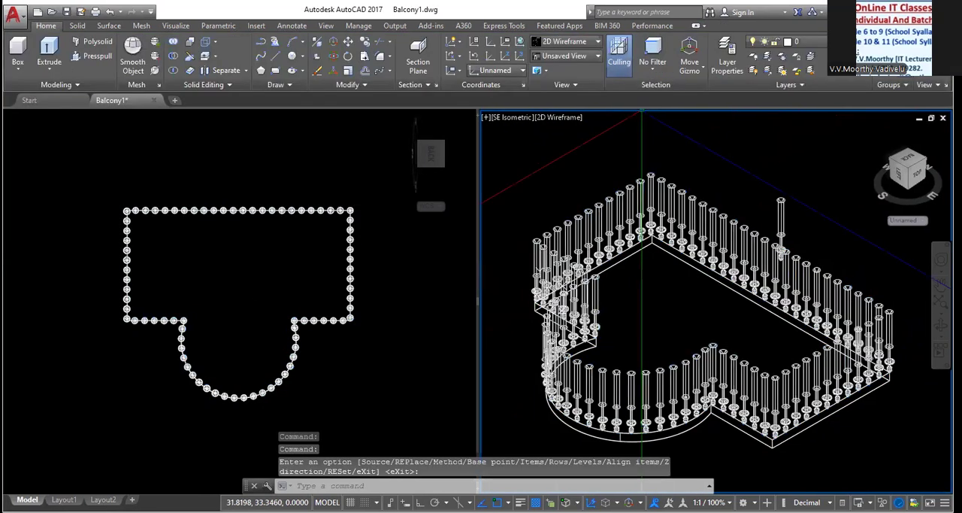
# Try the Shaded visual style in the SE Isometric viewport, and set it to Conceptual
pyautogui.click(573, 118)
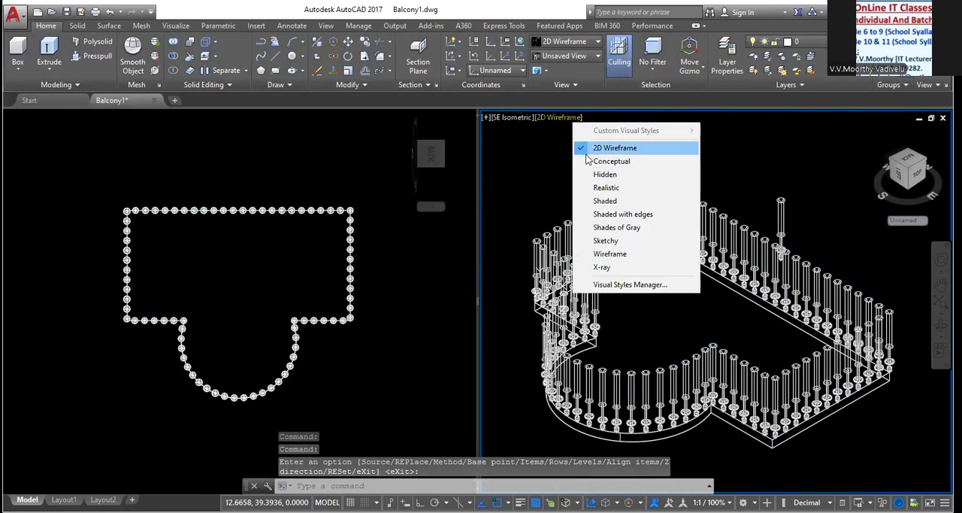
pyautogui.click(606, 202)
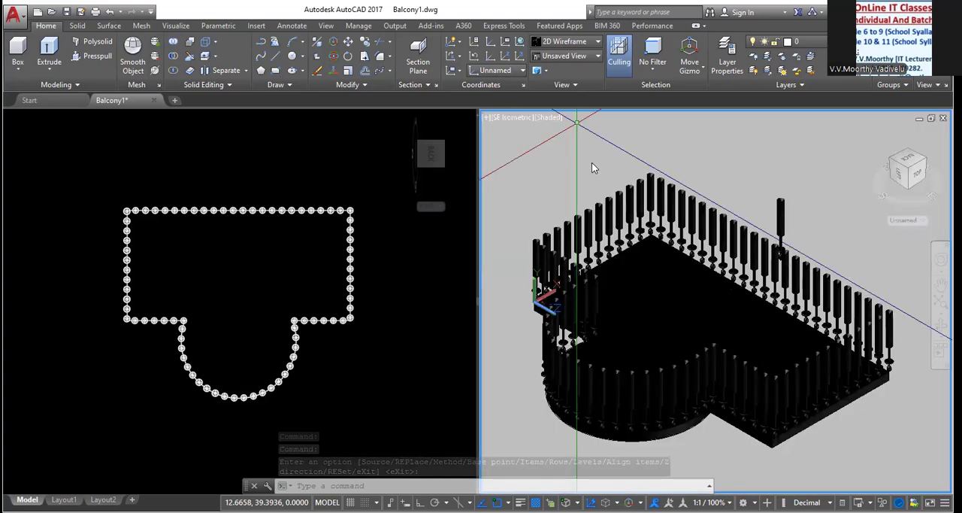
pyautogui.click(547, 118)
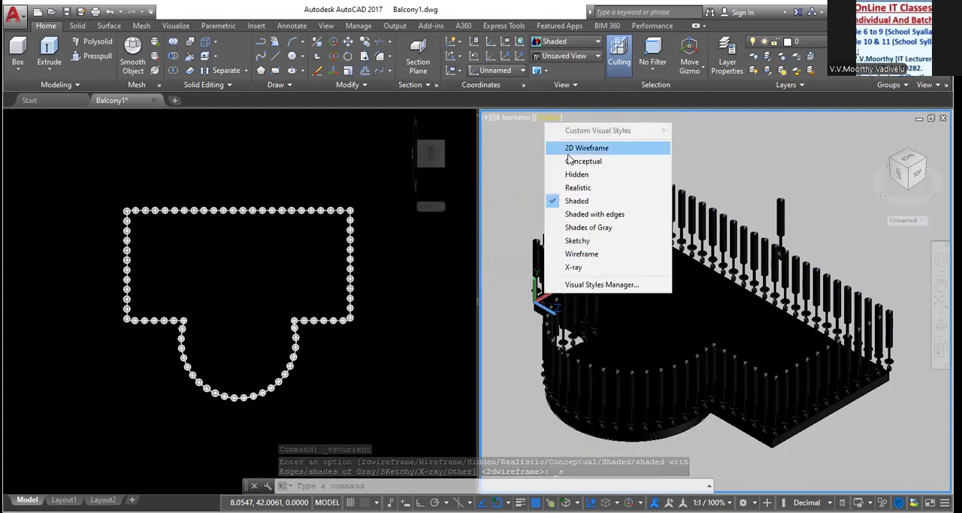
pyautogui.click(572, 161)
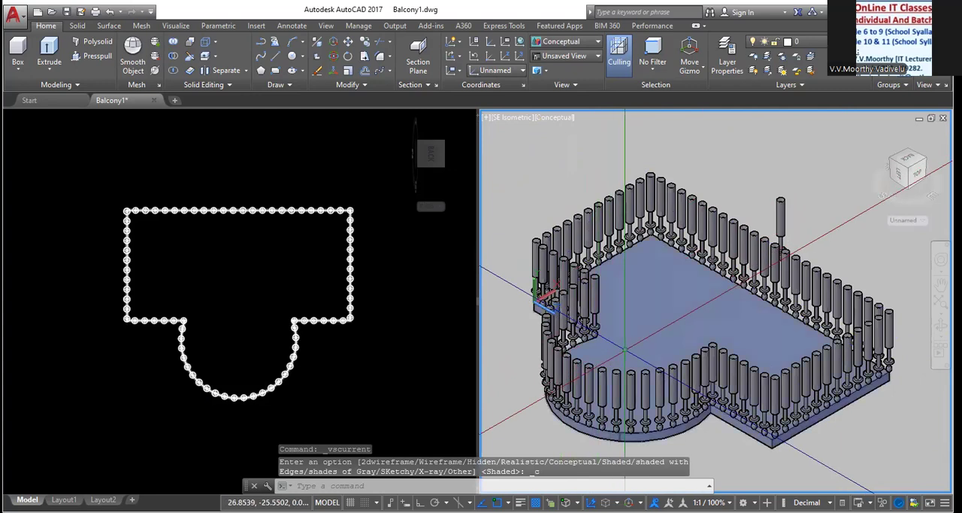
# Delete both parts of the spare baluster standing outside the balcony
pyautogui.scroll(-1, 625, 350)
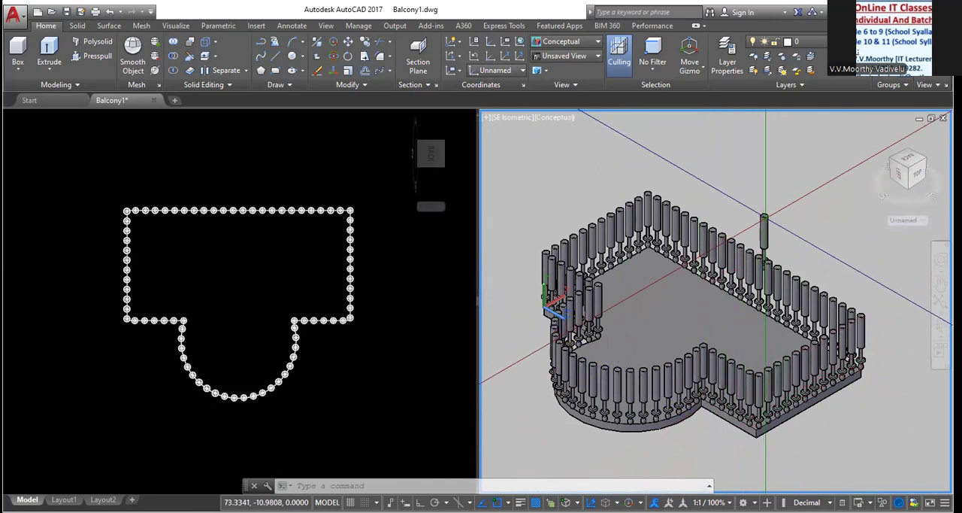
pyautogui.click(765, 218)
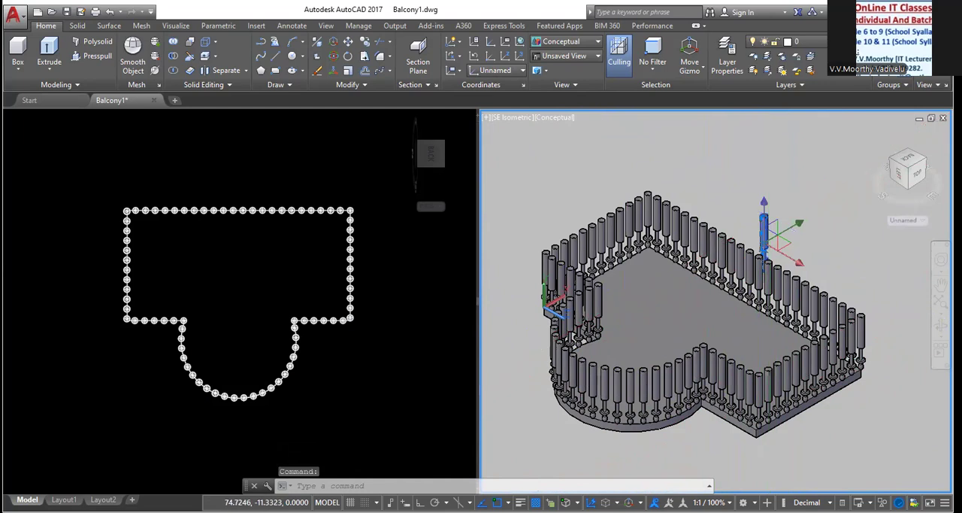
pyautogui.press('Delete')
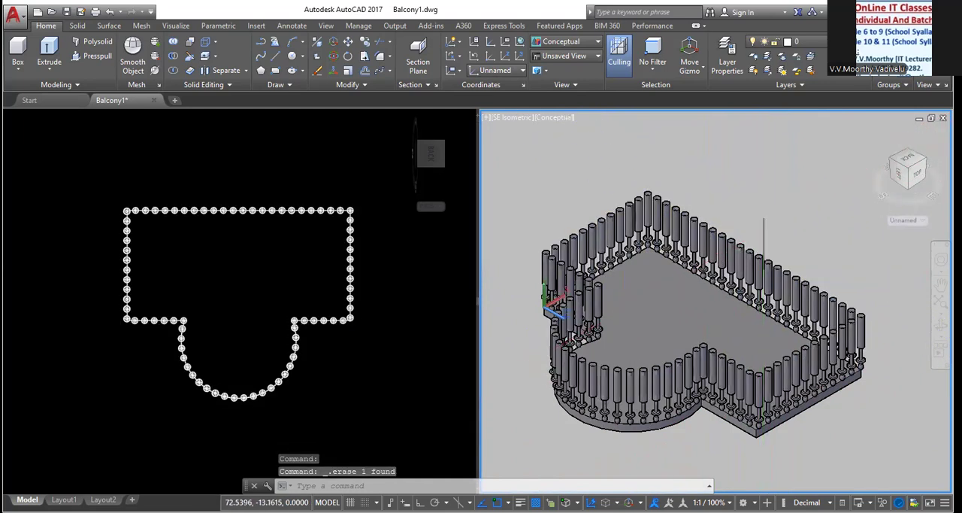
pyautogui.click(764, 231)
pyautogui.press('Delete')
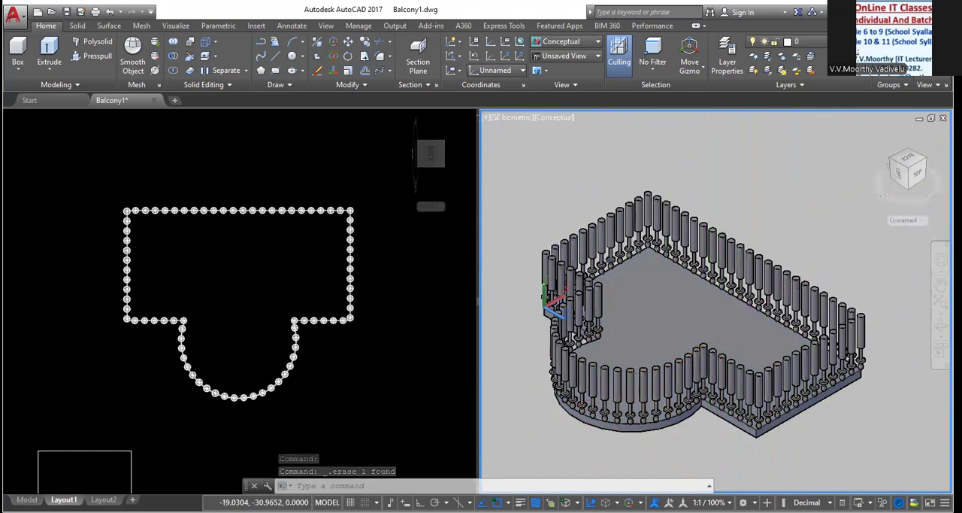
# View the balcony on the Layout1 sheet and return to model space
pyautogui.click(64, 500)
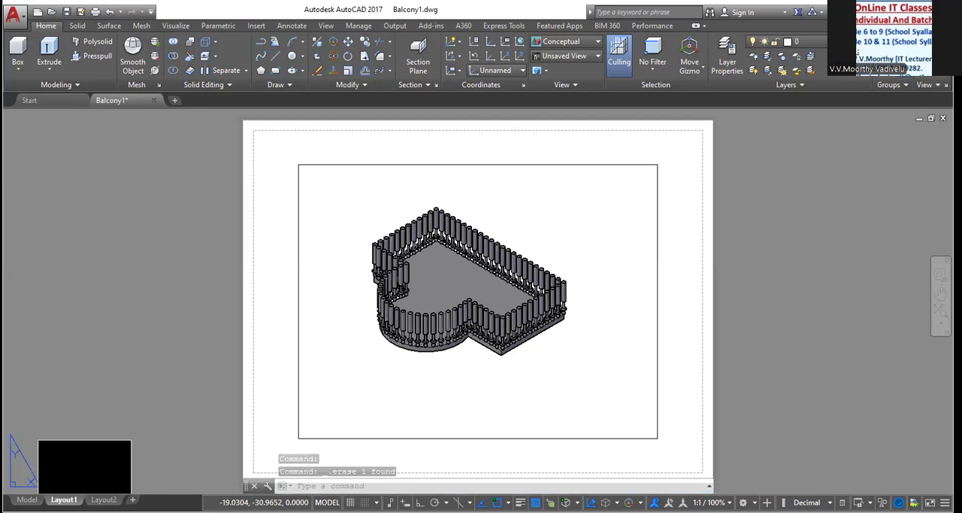
pyautogui.click(27, 499)
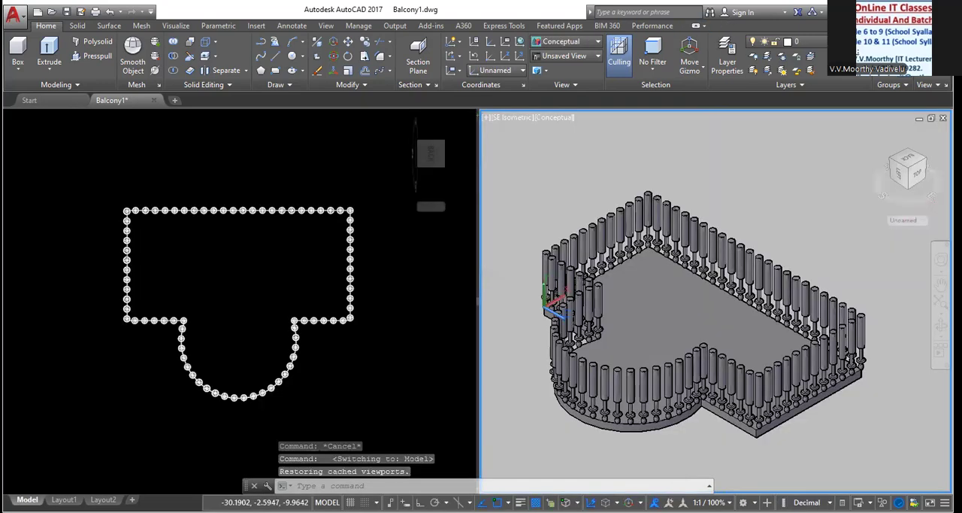
pyautogui.rightClick(27, 499)
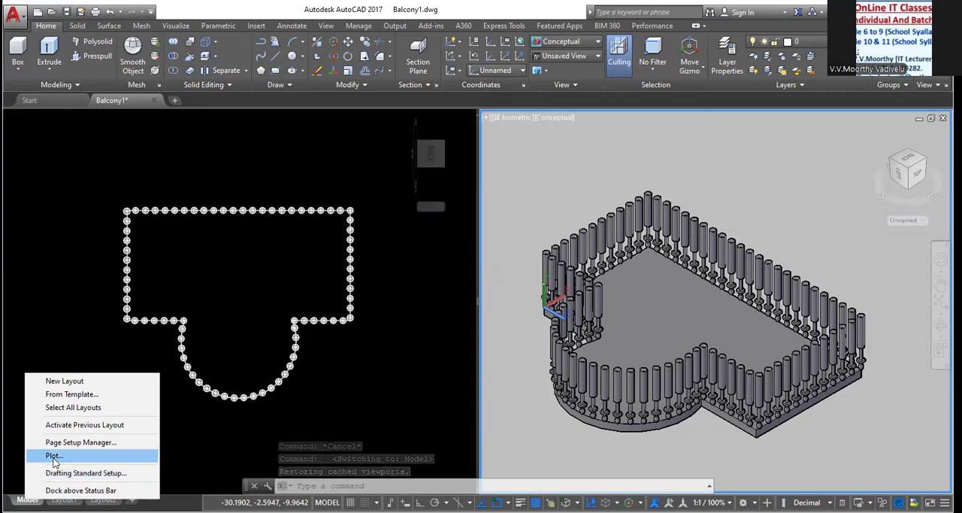
pyautogui.click(410, 406)
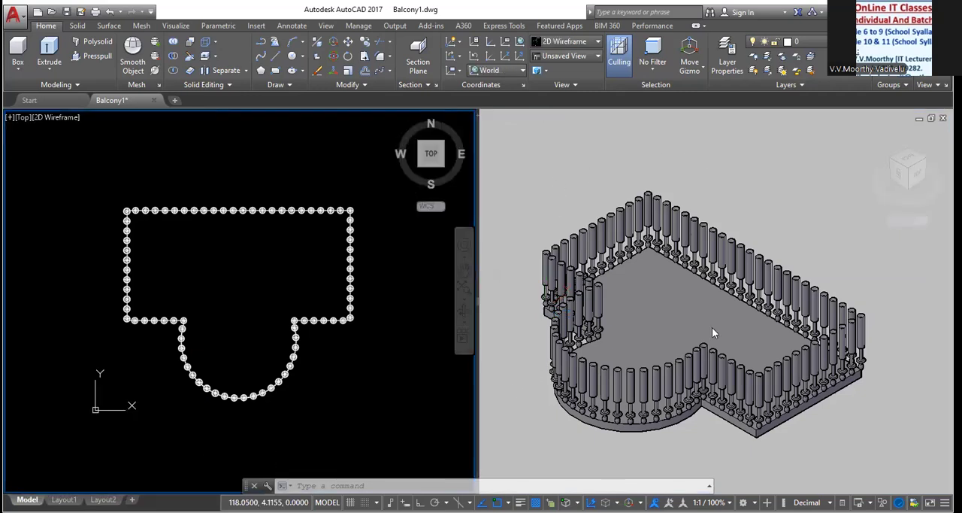
# Set the balcony slab's color property to Red in the isometric viewport and deselect the slab
pyautogui.click(607, 190)
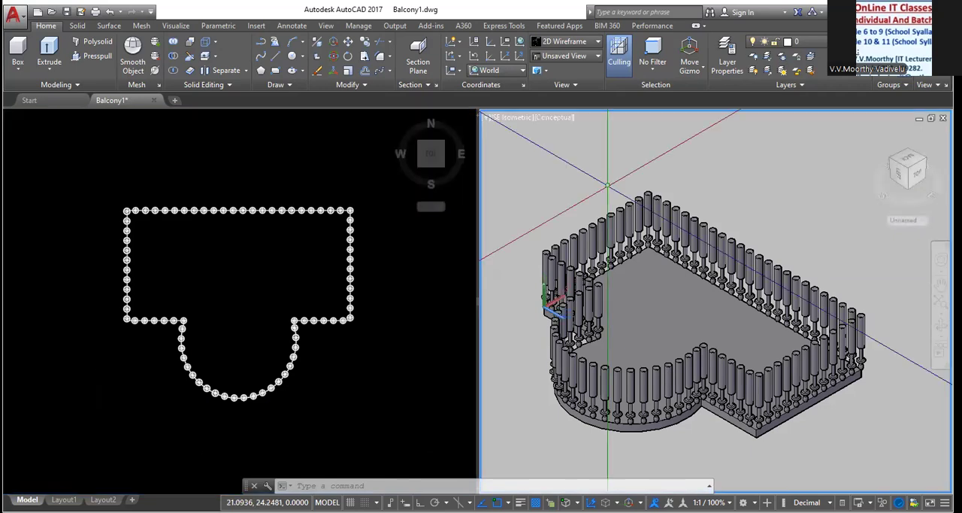
pyautogui.scroll(2, 646, 338)
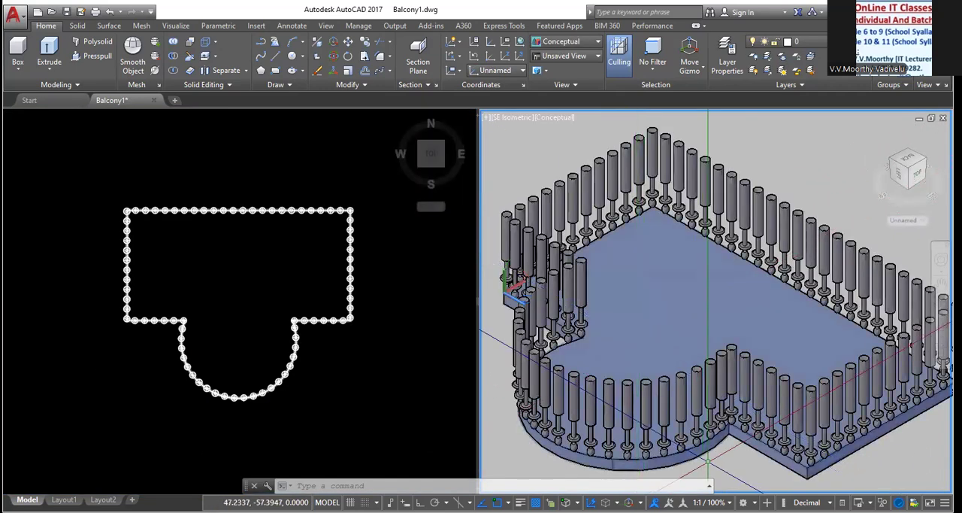
pyautogui.click(711, 453)
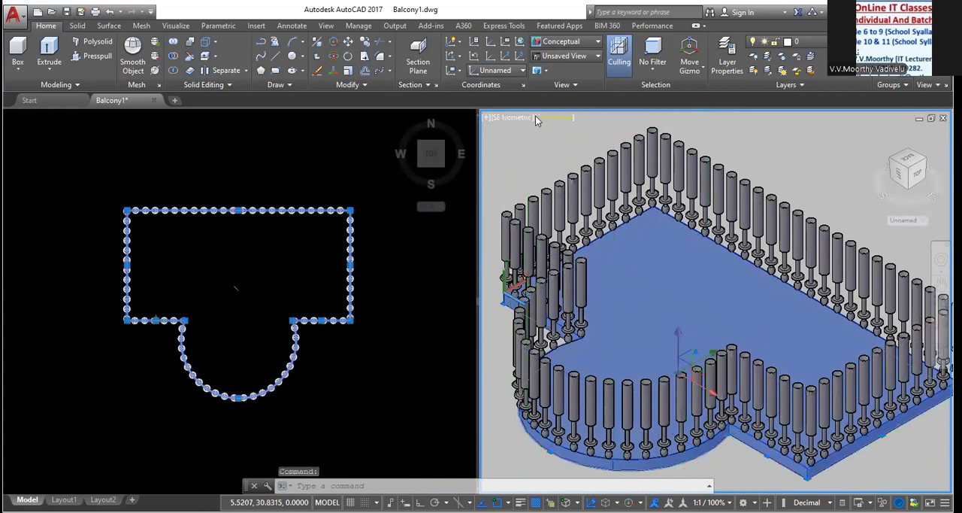
pyautogui.click(556, 117)
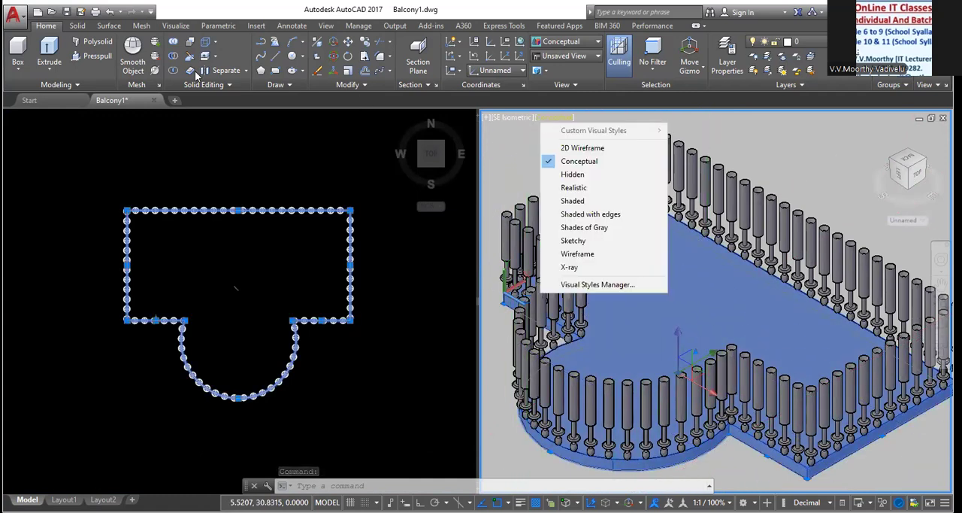
pyautogui.rightClick(197, 228)
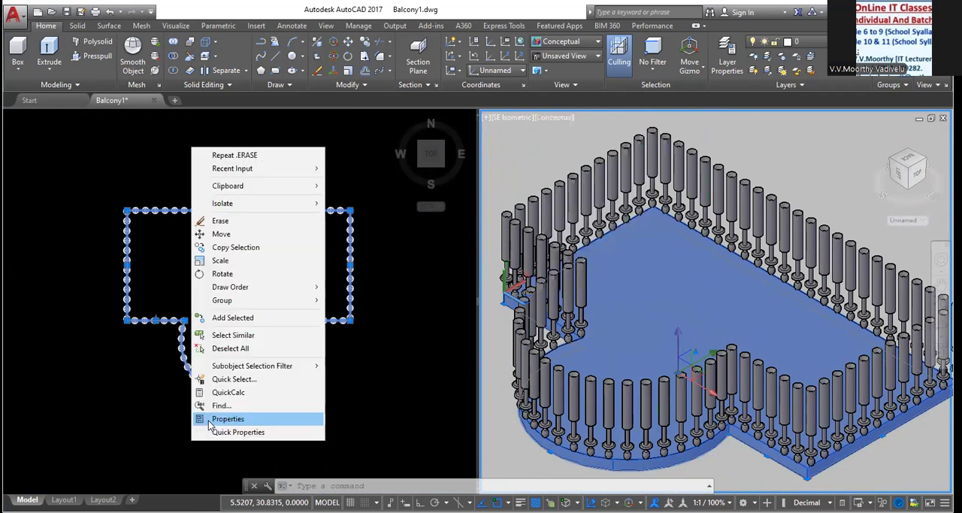
pyautogui.click(210, 422)
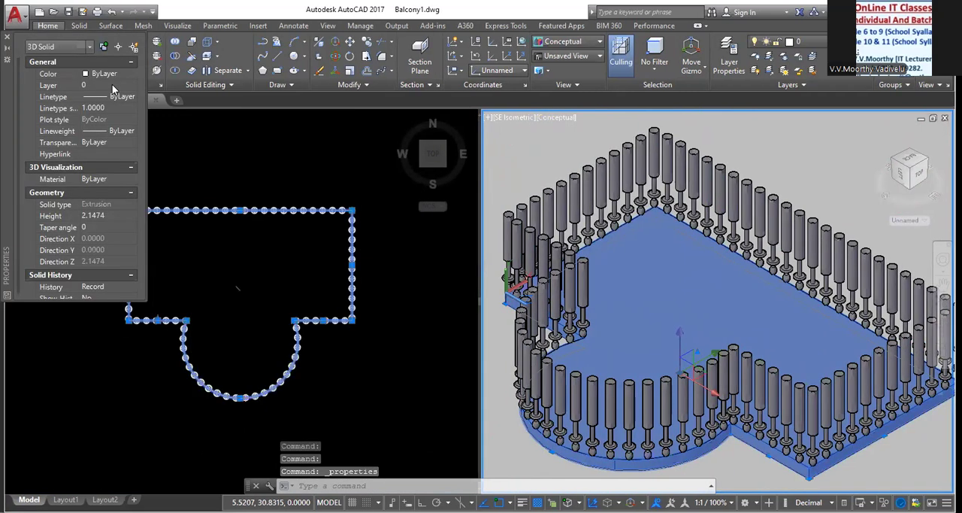
pyautogui.click(131, 74)
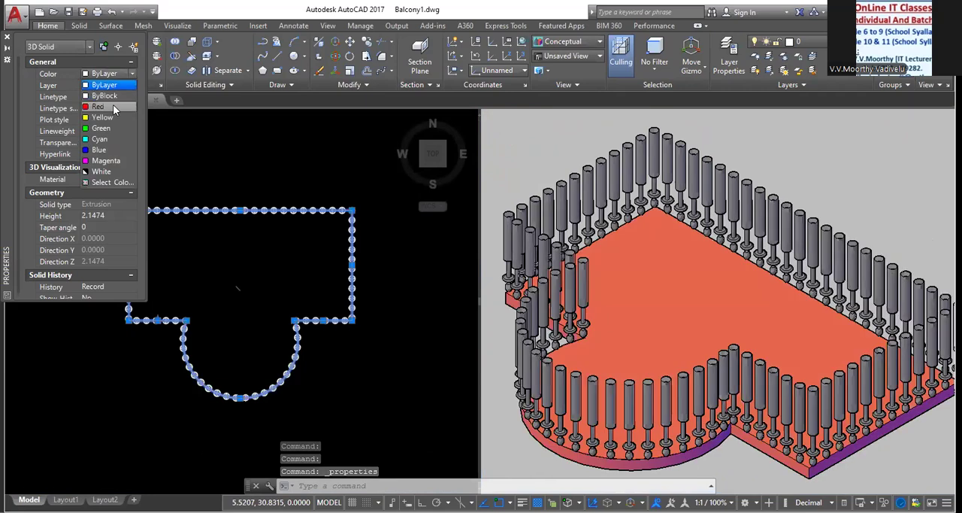
pyautogui.click(113, 107)
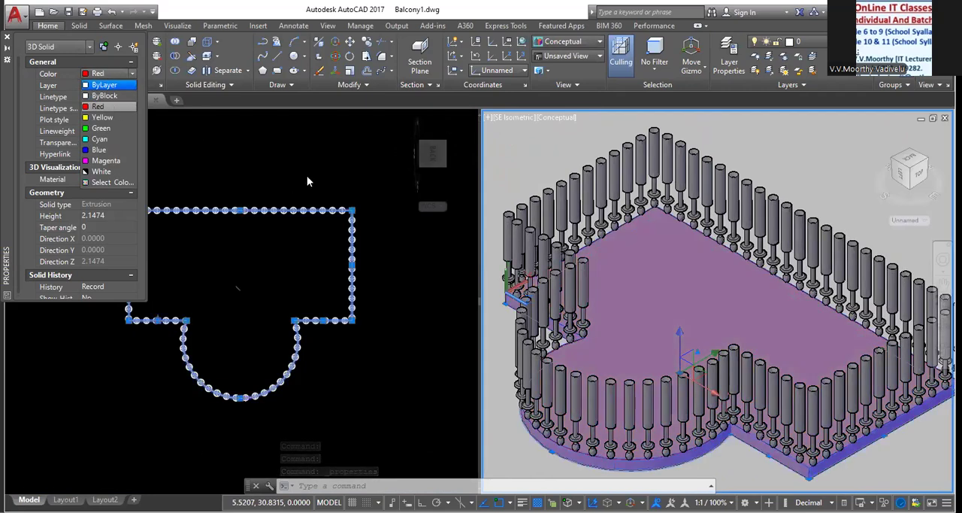
pyautogui.press('Escape')
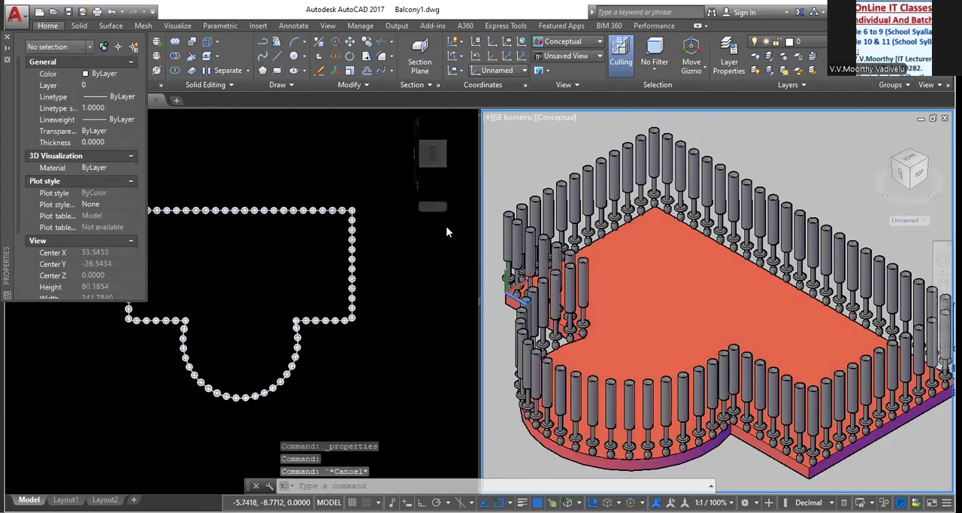
# Explode the baluster path array into individual solids
pyautogui.click(590, 372)
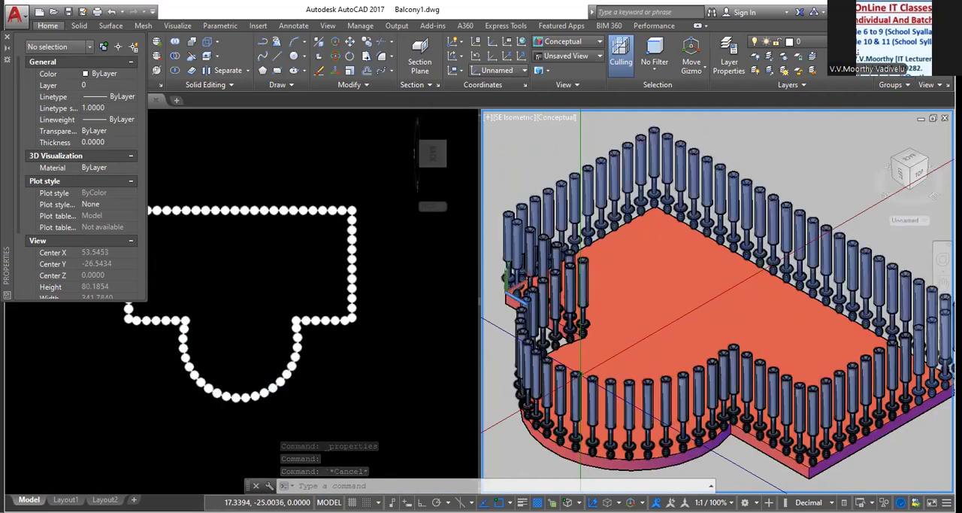
pyautogui.click(580, 301)
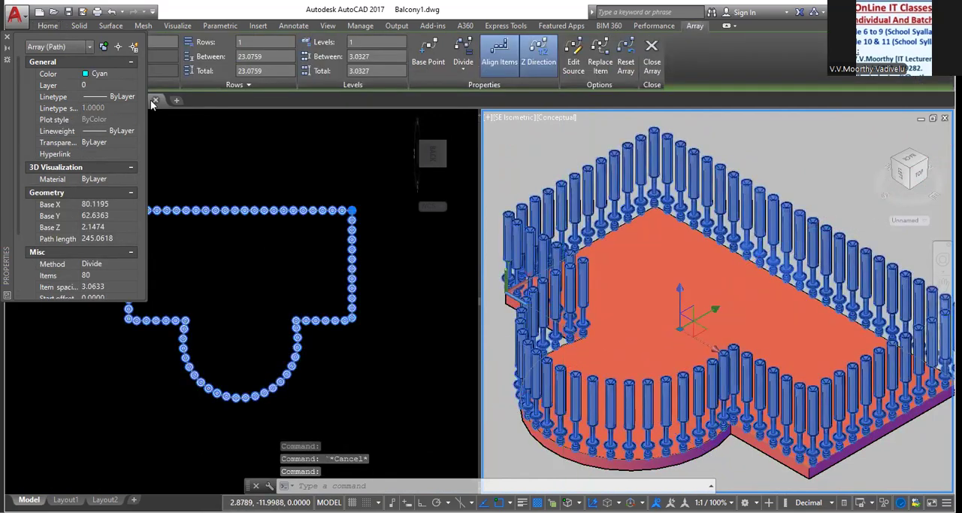
pyautogui.click(651, 67)
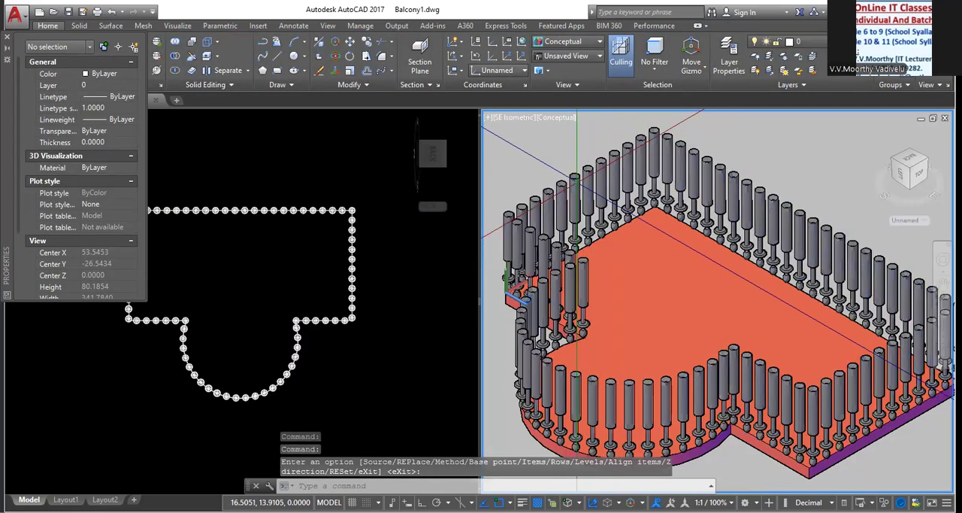
pyautogui.click(575, 186)
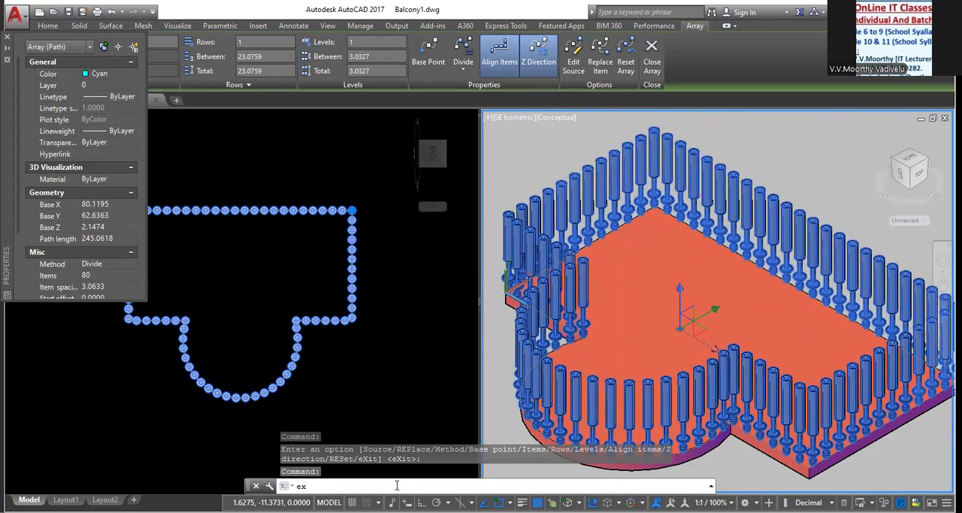
pyautogui.press('Return')
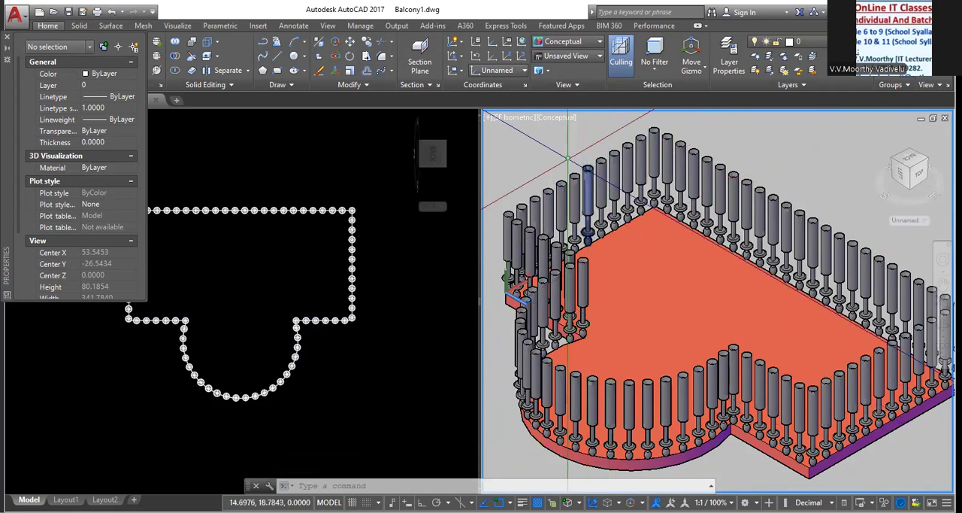
# Select one baluster on the short side edge, those around the back corner, and the first part of the long straight edge's row
pyautogui.click(560, 199)
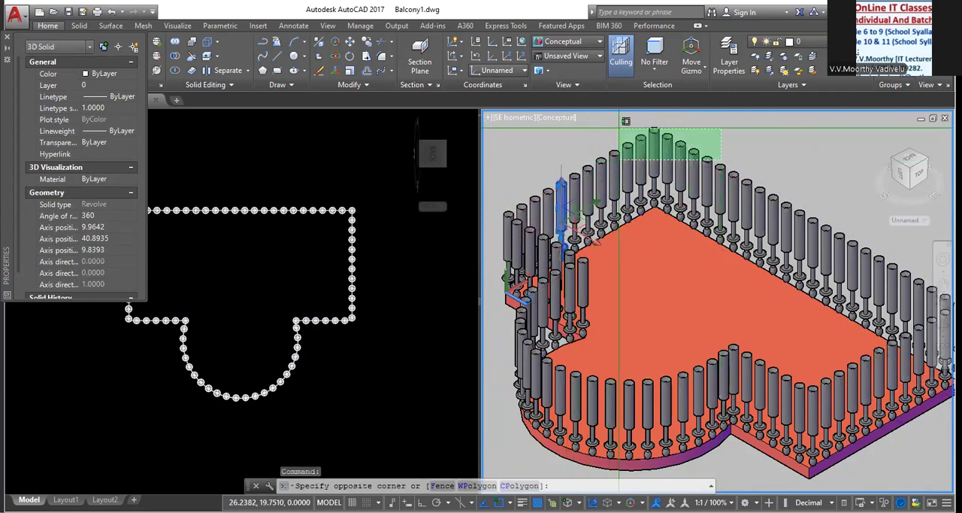
pyautogui.click(614, 123)
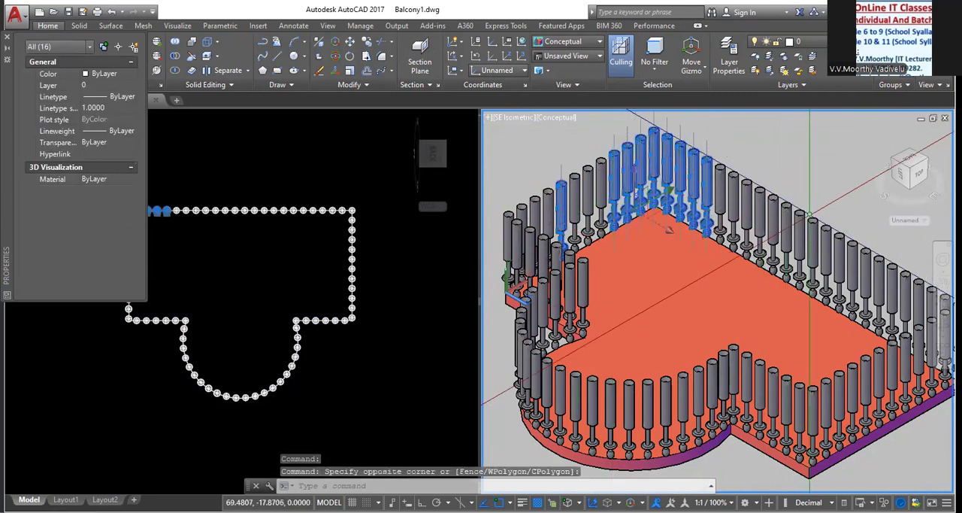
pyautogui.click(870, 236)
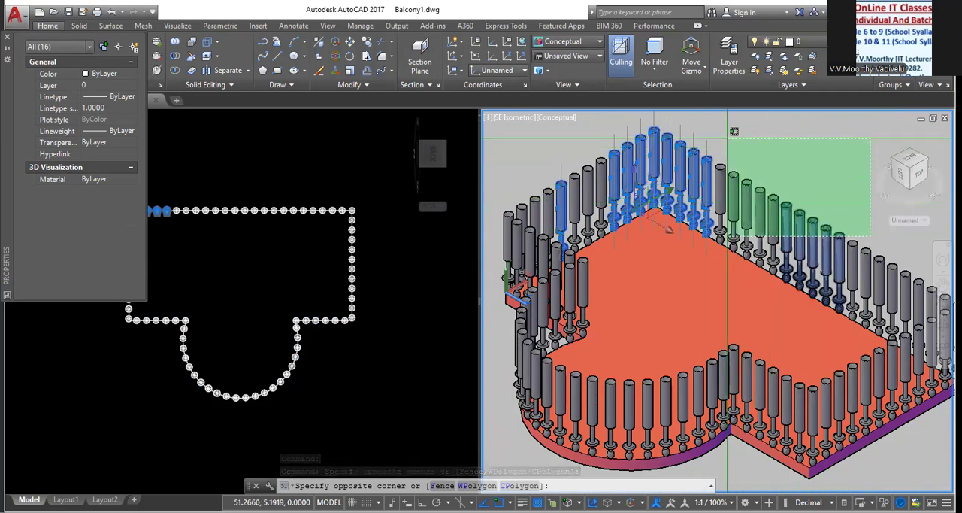
pyautogui.click(719, 124)
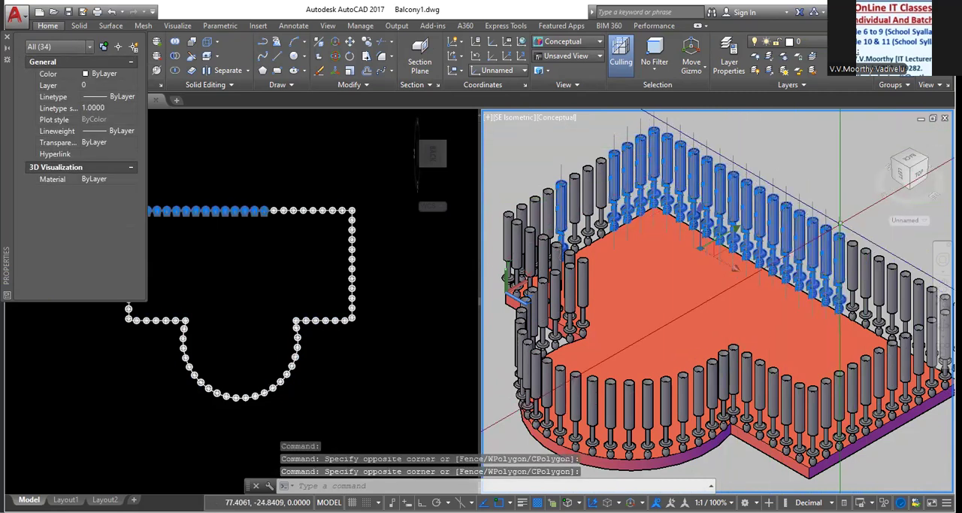
# Add the rest of the long straight edge's balusters and those around its far corner to the selection
pyautogui.scroll(-3, 752, 263)
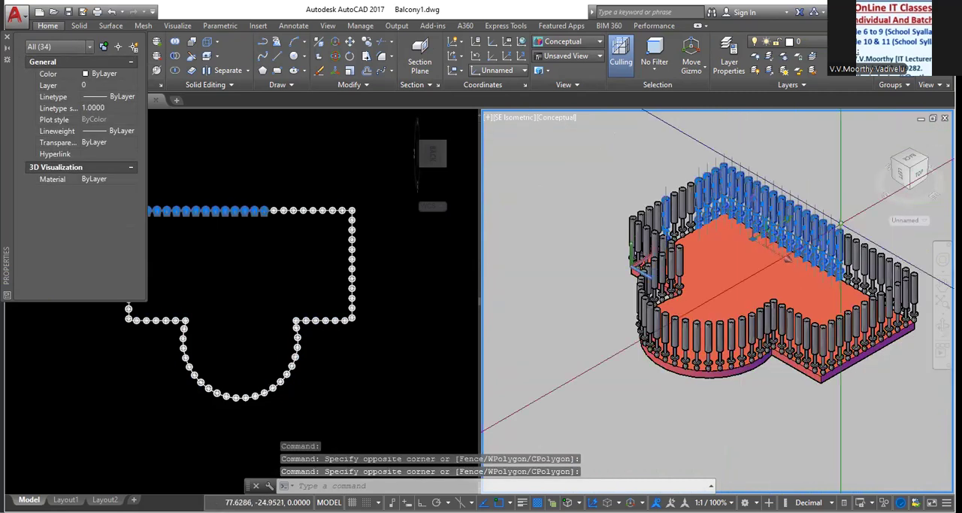
pyautogui.click(926, 283)
pyautogui.click(886, 251)
pyautogui.scroll(2, 884, 248)
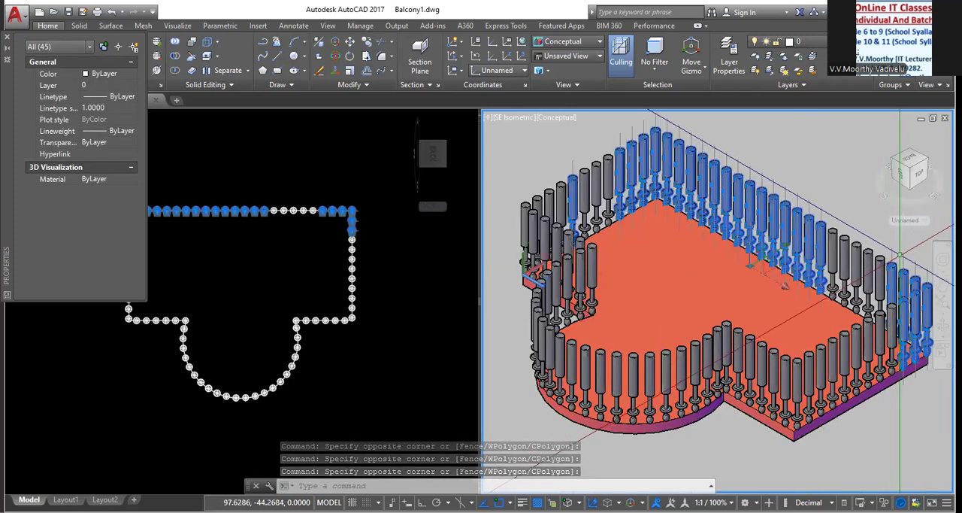
pyautogui.click(905, 259)
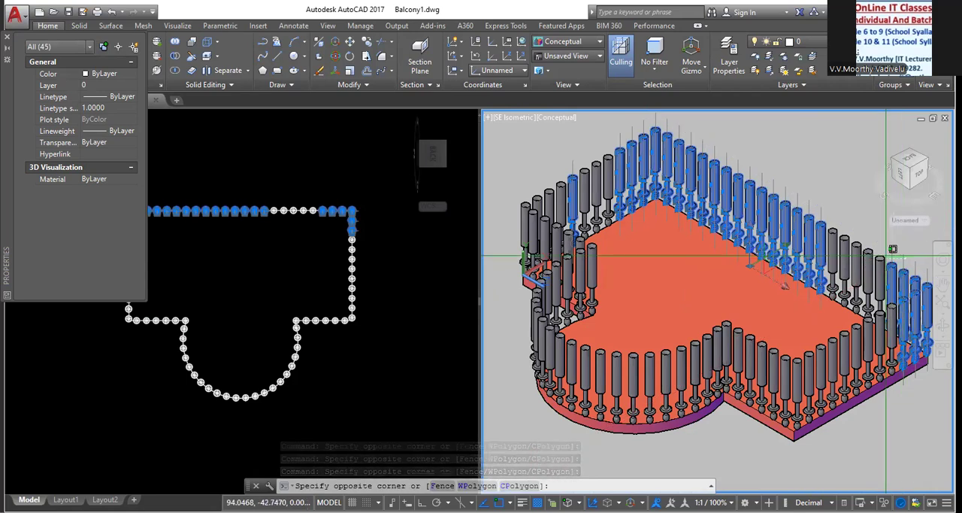
pyautogui.click(824, 218)
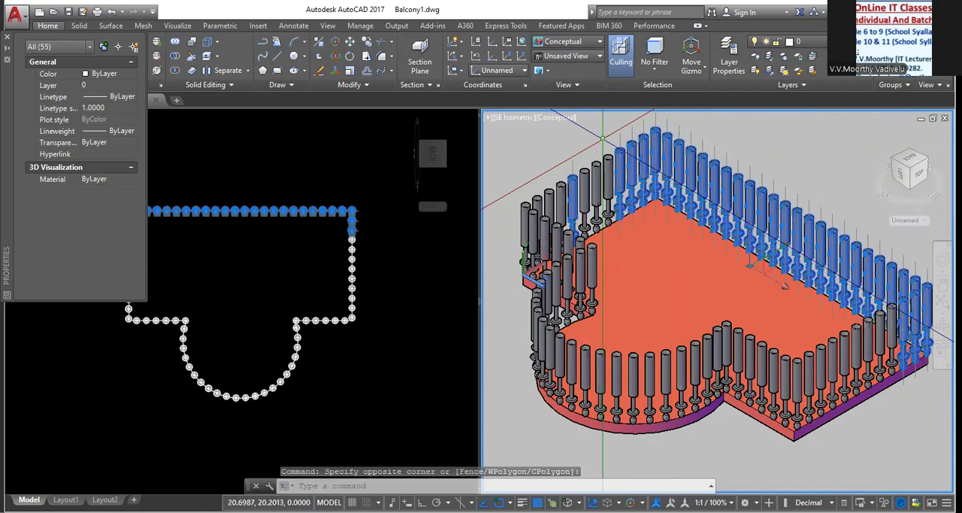
# Add the unselected balusters along the short side edge near the UCS origin to the selection
pyautogui.click(628, 151)
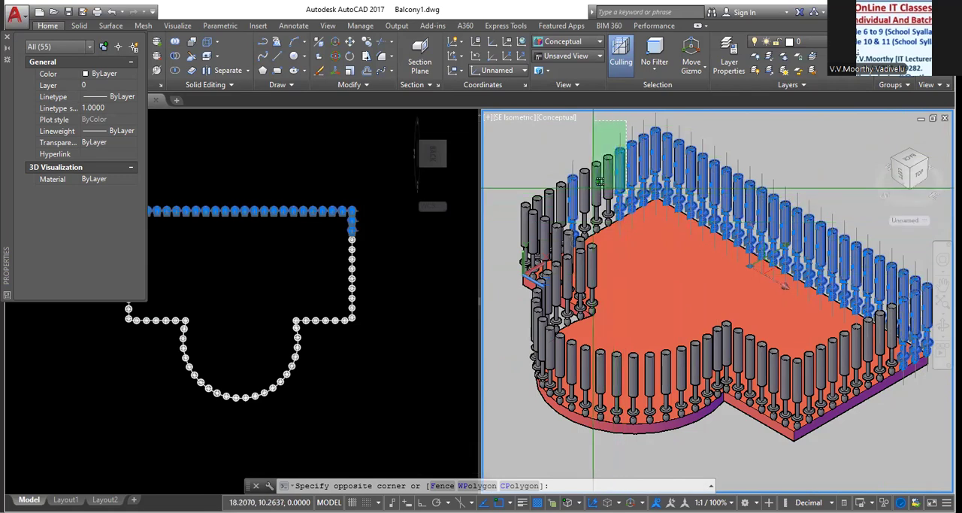
pyautogui.click(574, 188)
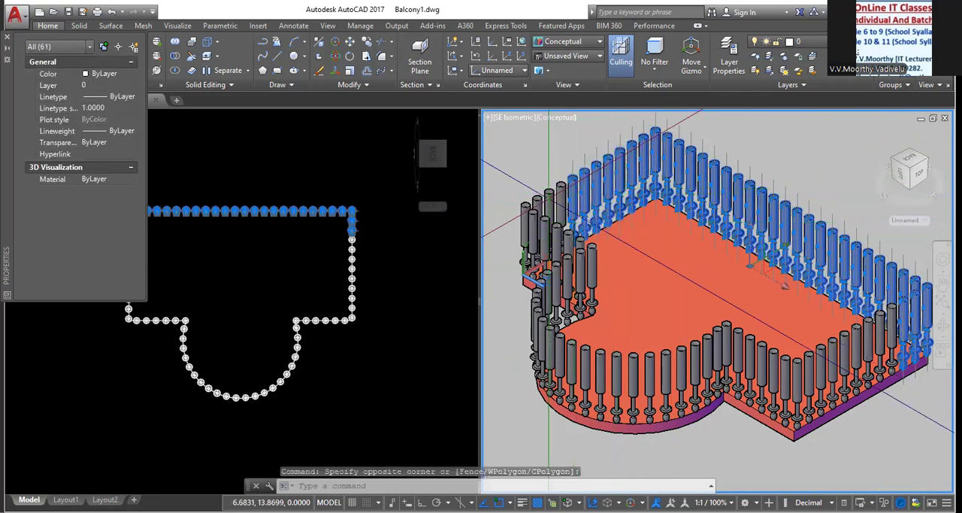
pyautogui.click(746, 267)
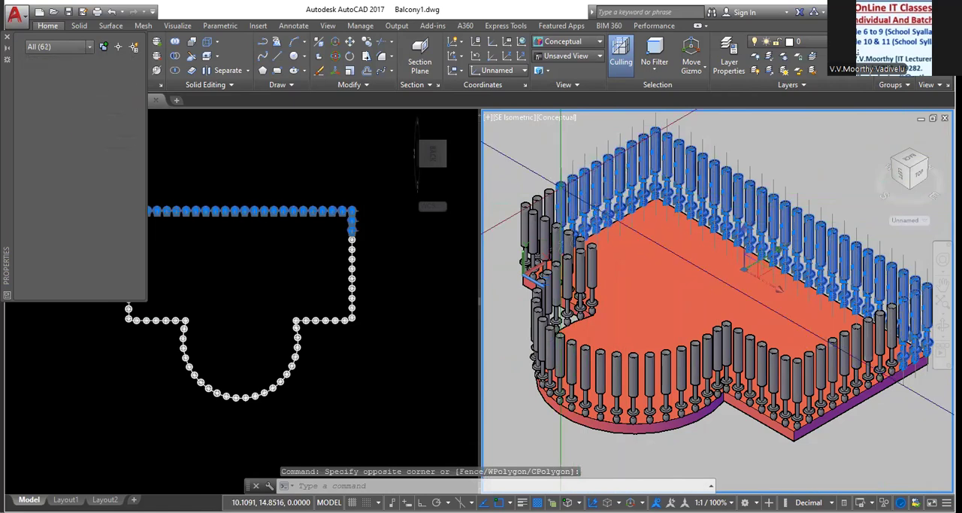
pyautogui.click(543, 194)
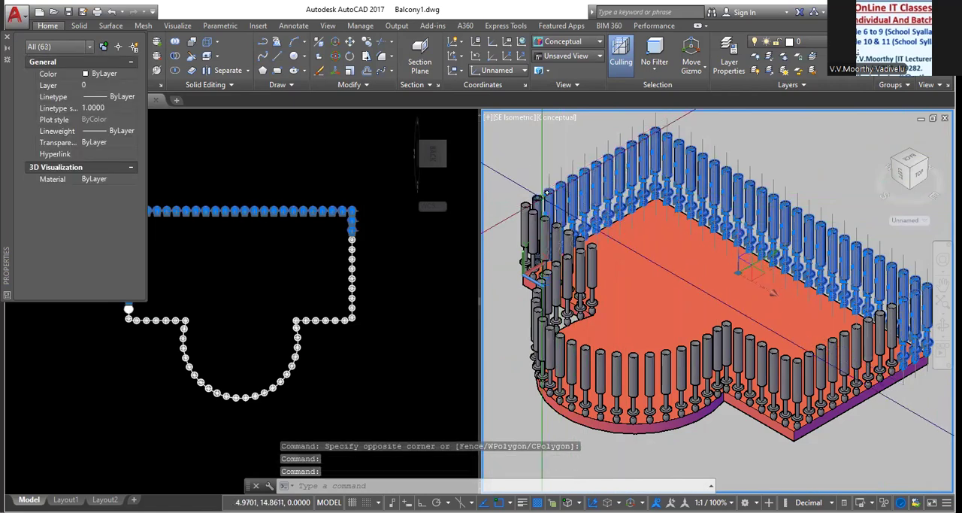
pyautogui.click(540, 254)
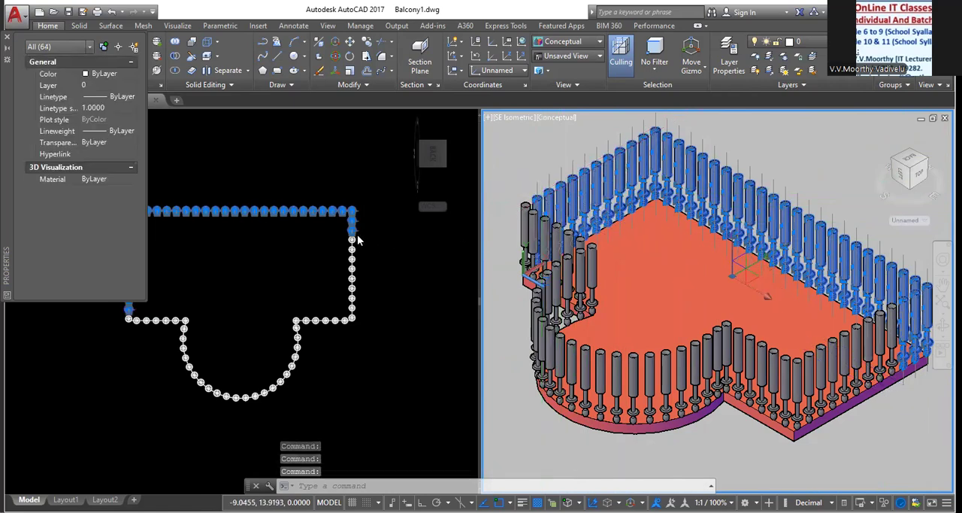
# In the plan viewport, add the balusters on the slab's east side and the short straight edge beside the curve to the selection
pyautogui.click(335, 237)
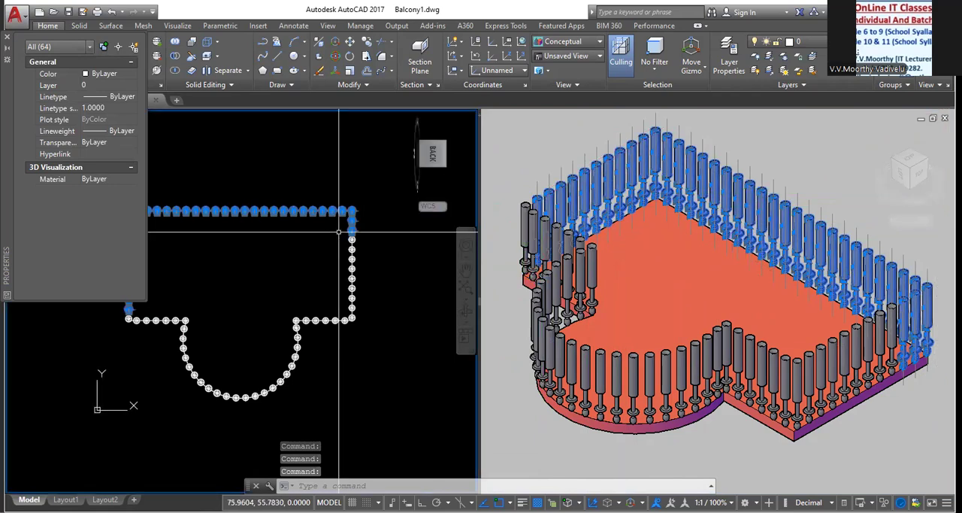
pyautogui.click(333, 233)
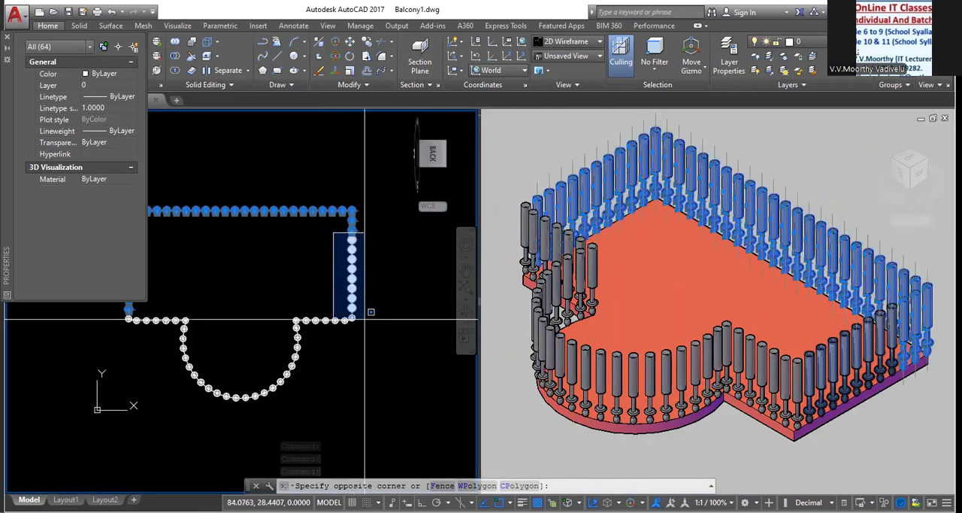
pyautogui.click(369, 311)
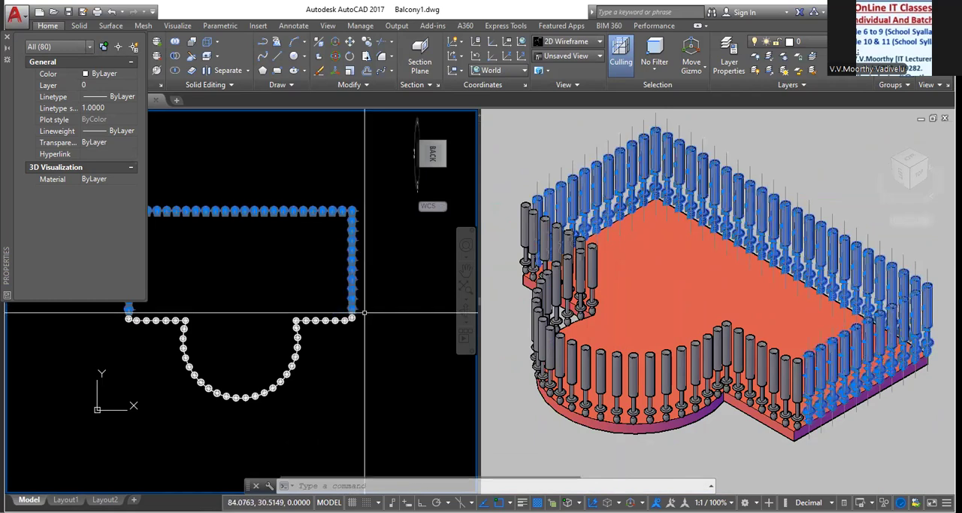
pyautogui.click(271, 305)
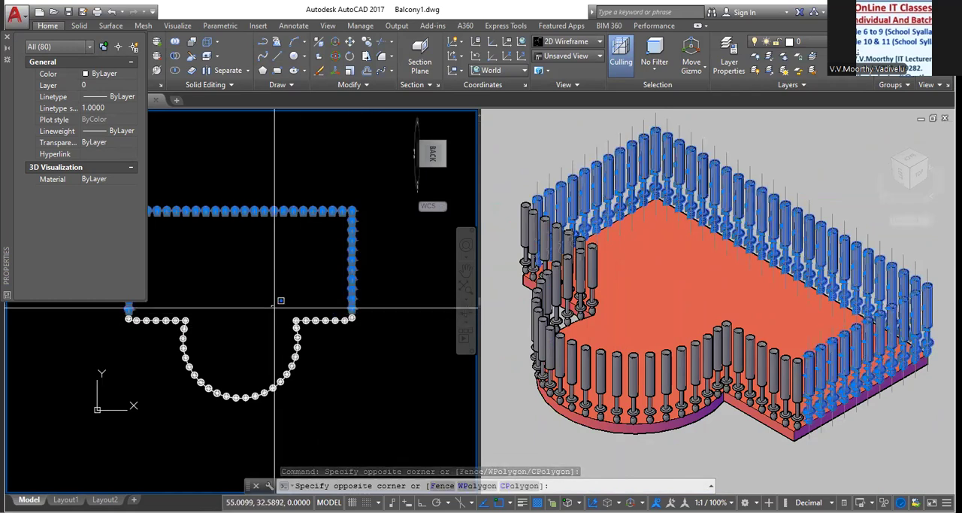
pyautogui.click(364, 329)
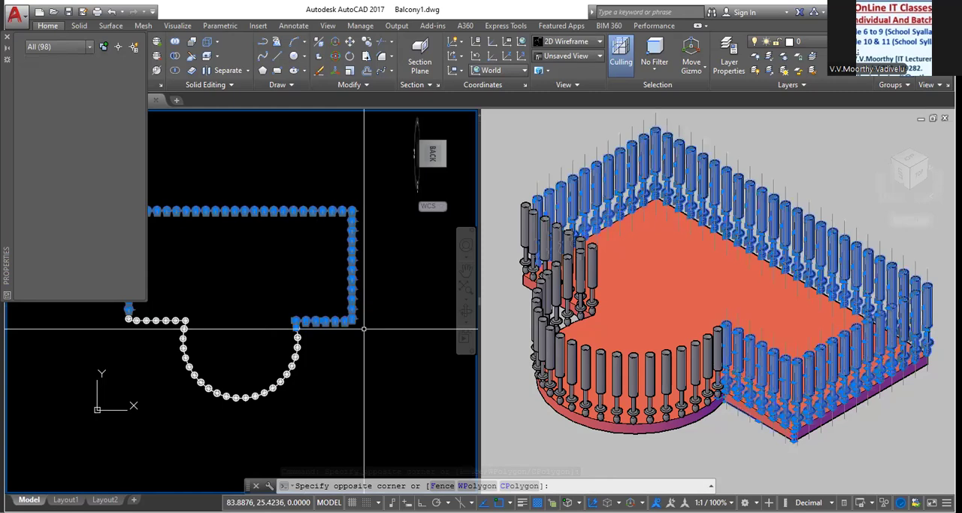
# In the plan viewport, add the balusters around the slab's curved edge to the selection
pyautogui.click(275, 332)
pyautogui.click(339, 400)
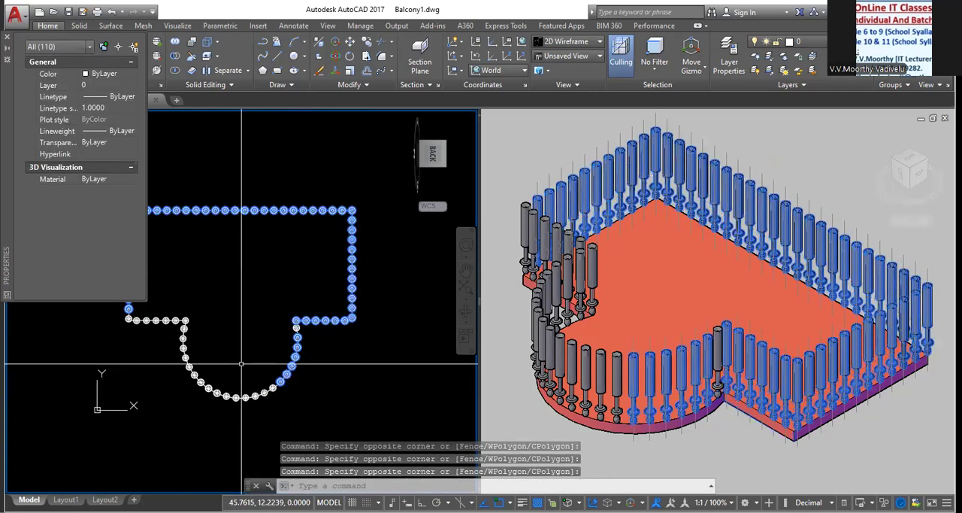
pyautogui.click(164, 304)
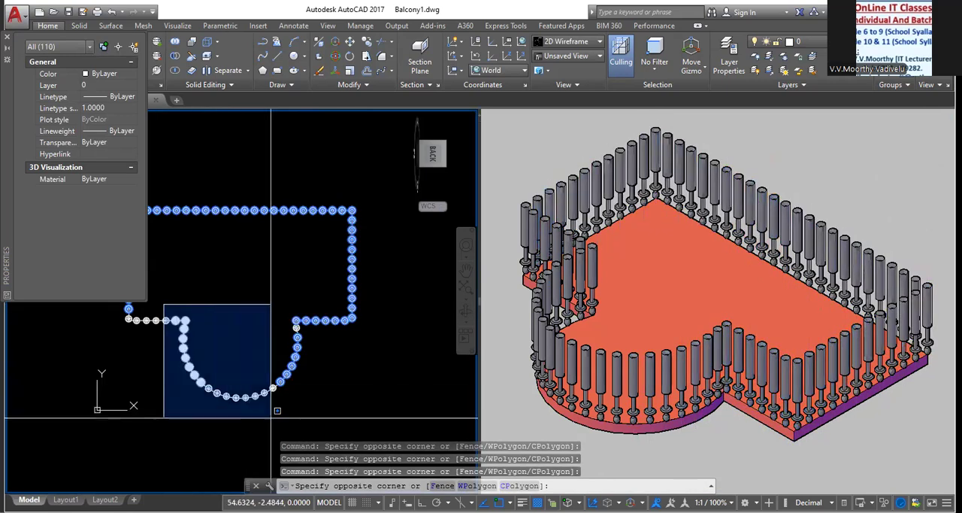
pyautogui.click(276, 406)
# Add the unselected balusters along the short straight edge west of the curve, including its outer corner, to the selection
pyautogui.moveTo(259, 350); pyautogui.dragTo(377, 358, button='middle')
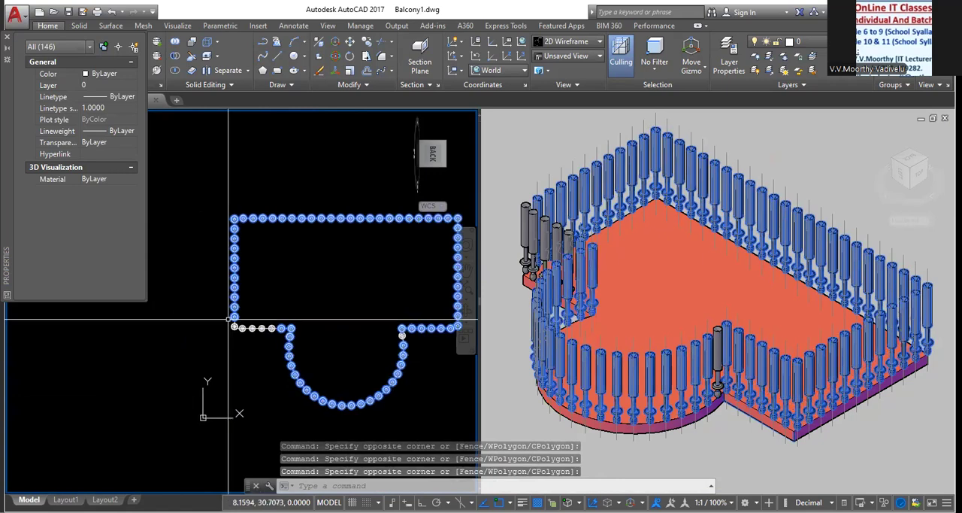
pyautogui.click(226, 318)
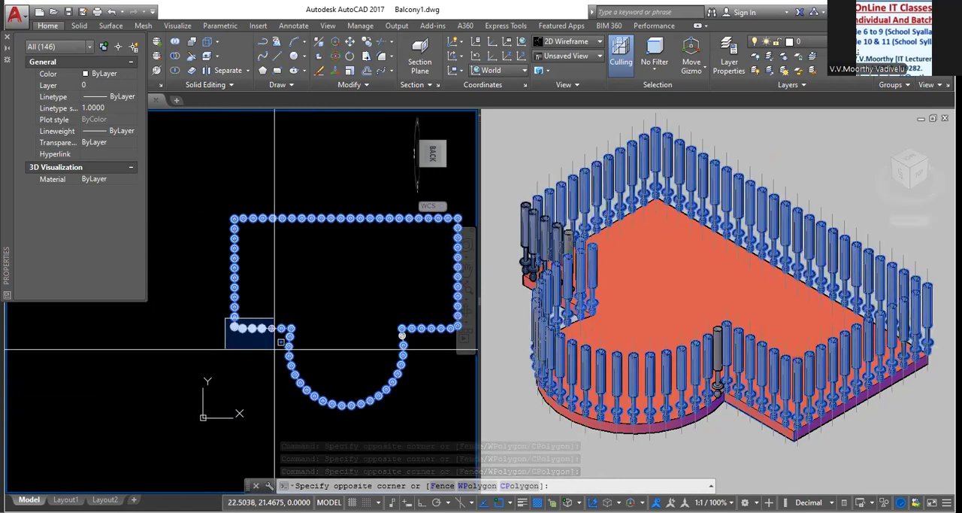
pyautogui.click(273, 349)
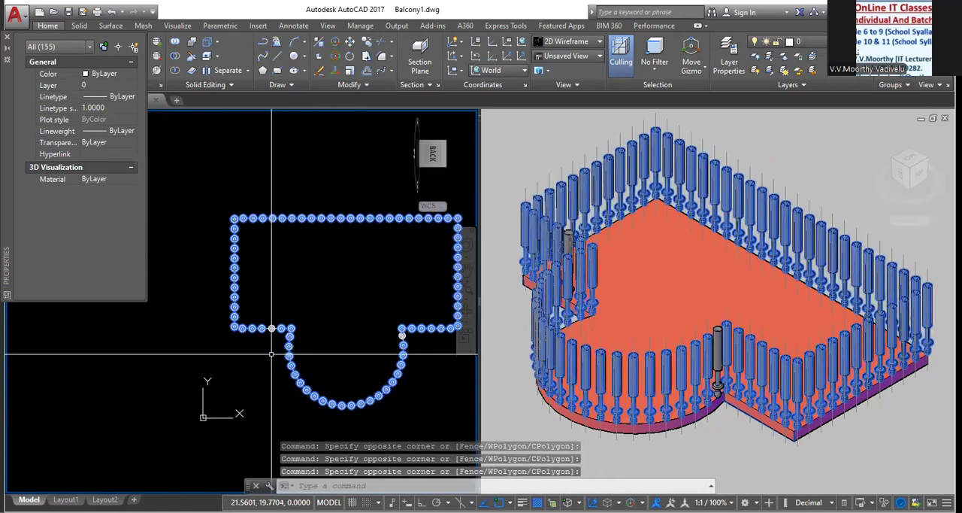
pyautogui.click(271, 353)
pyautogui.click(287, 319)
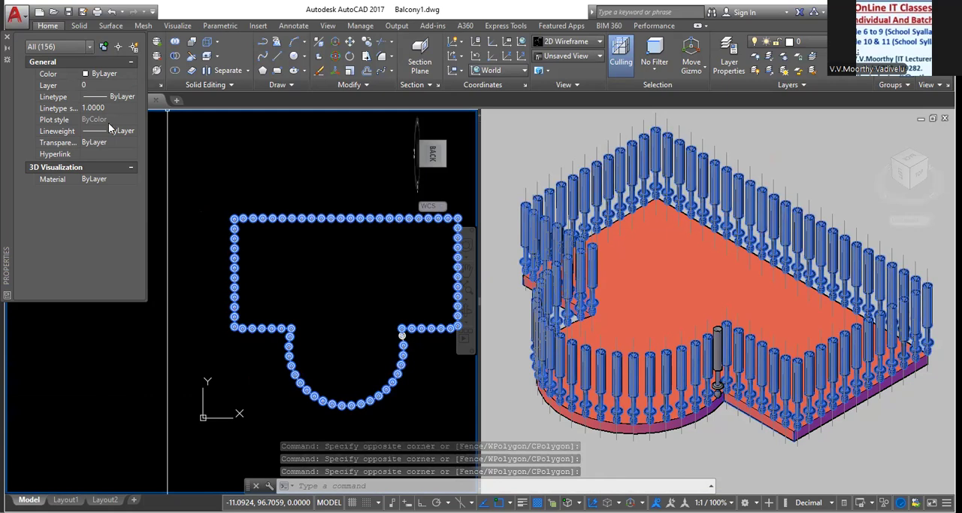
# Set the color of all selected balusters to Blue and clear the selection
pyautogui.click(105, 73)
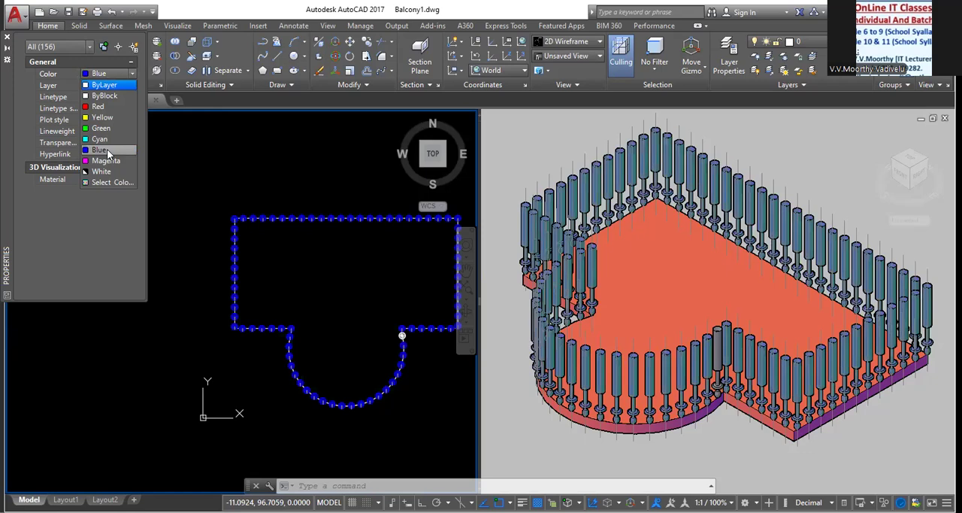
pyautogui.click(503, 149)
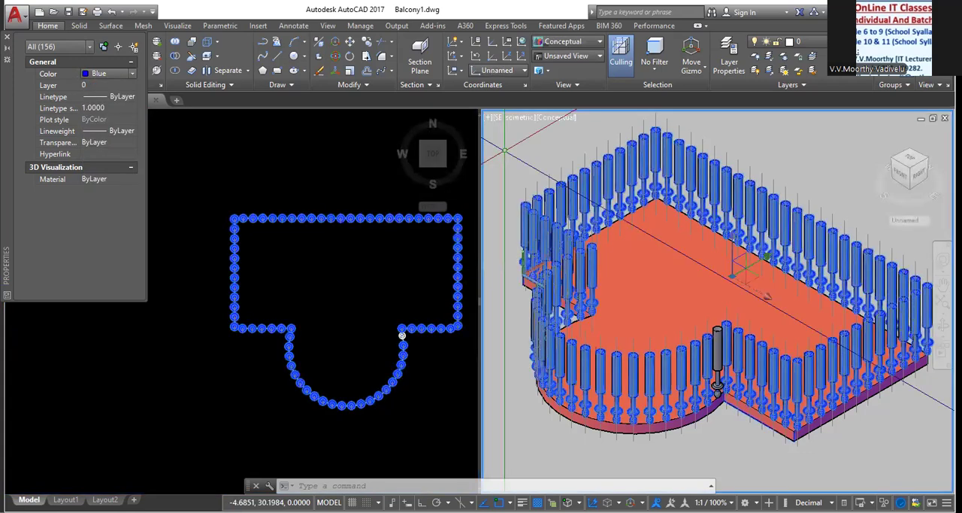
pyautogui.press('Escape')
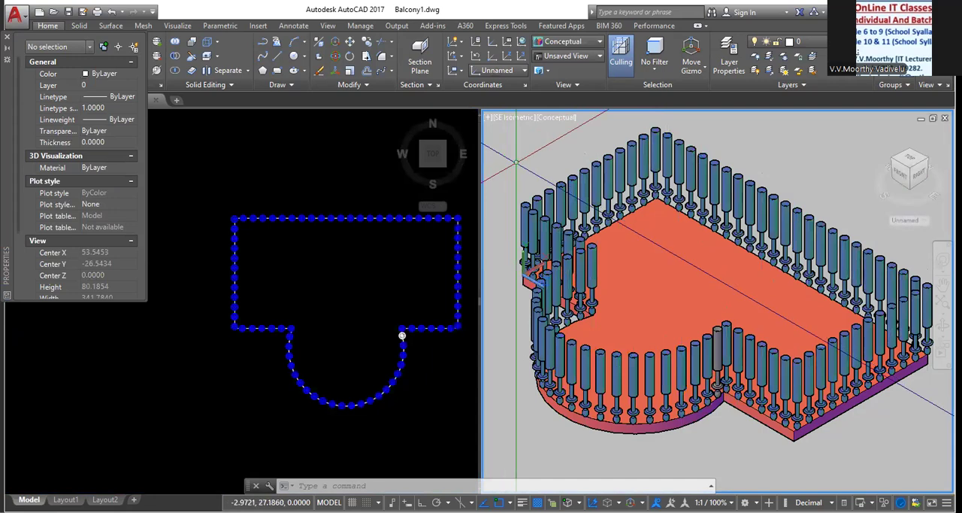
pyautogui.scroll(-5, 678, 319)
pyautogui.scroll(3, 678, 310)
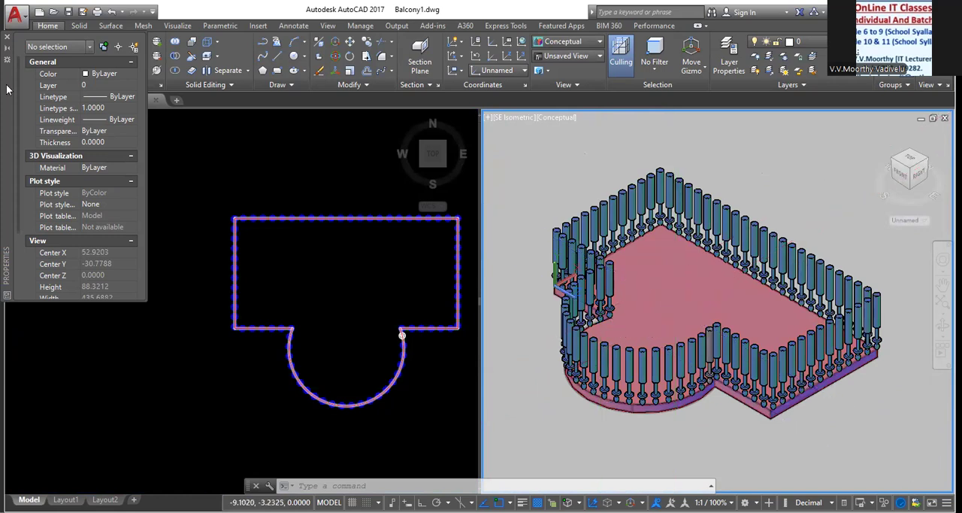
# Close the Properties palette
pyautogui.click(678, 310)
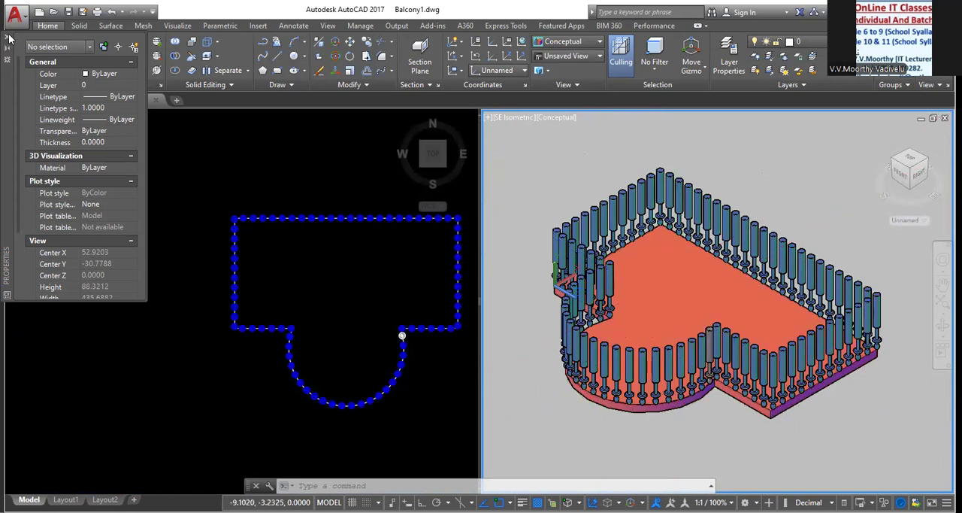
pyautogui.click(227, 222)
pyautogui.moveTo(318, 273); pyautogui.dragTo(154, 251, button='middle')
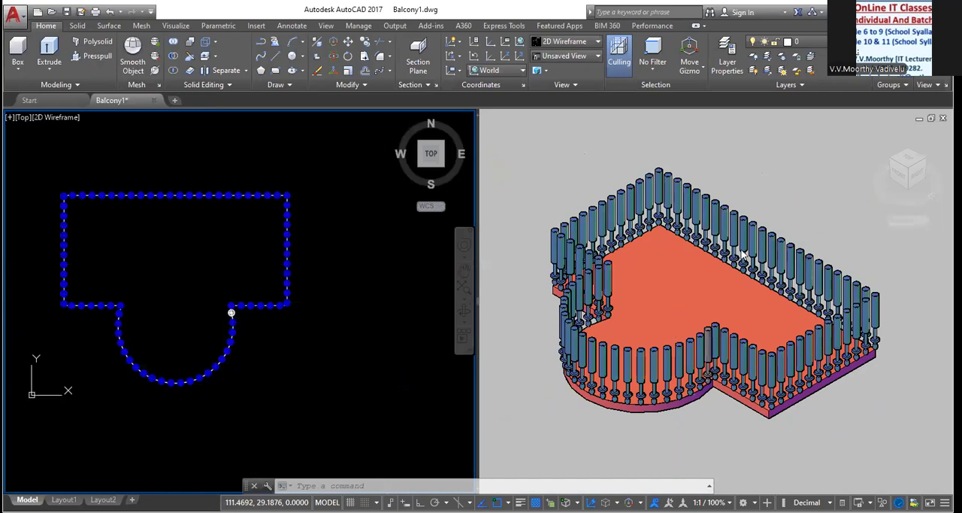
# In the 3D viewport, model a tall cylindrical column extending down from the slab's underside with the Cylinder tool
pyautogui.click(768, 209)
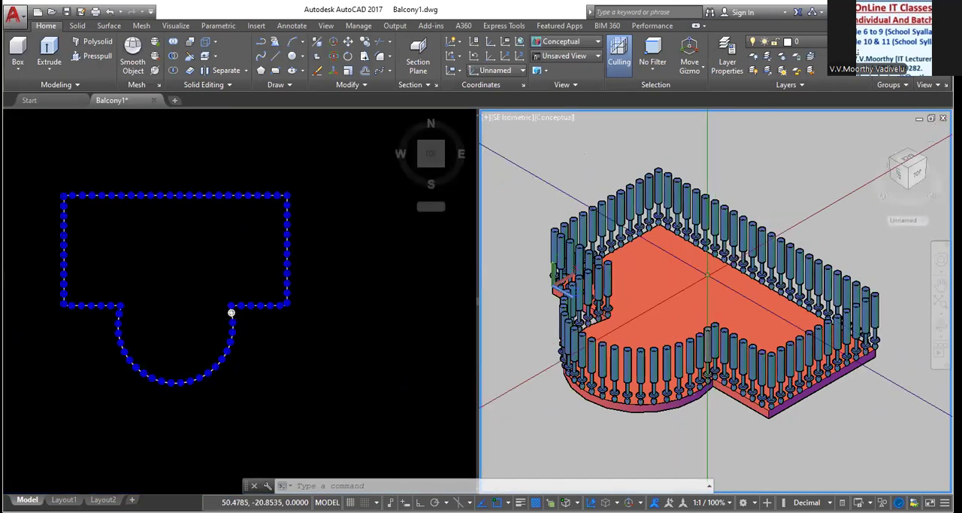
pyautogui.click(660, 338)
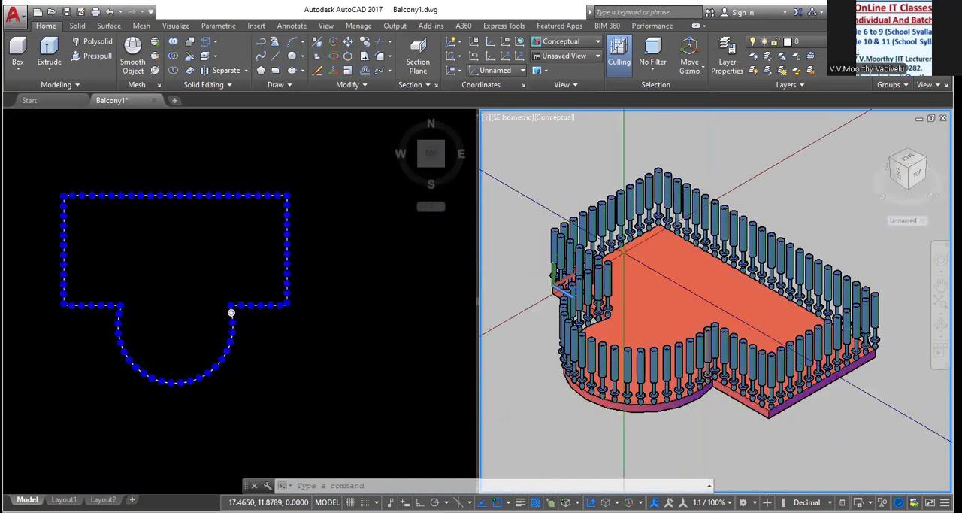
pyautogui.press('Escape')
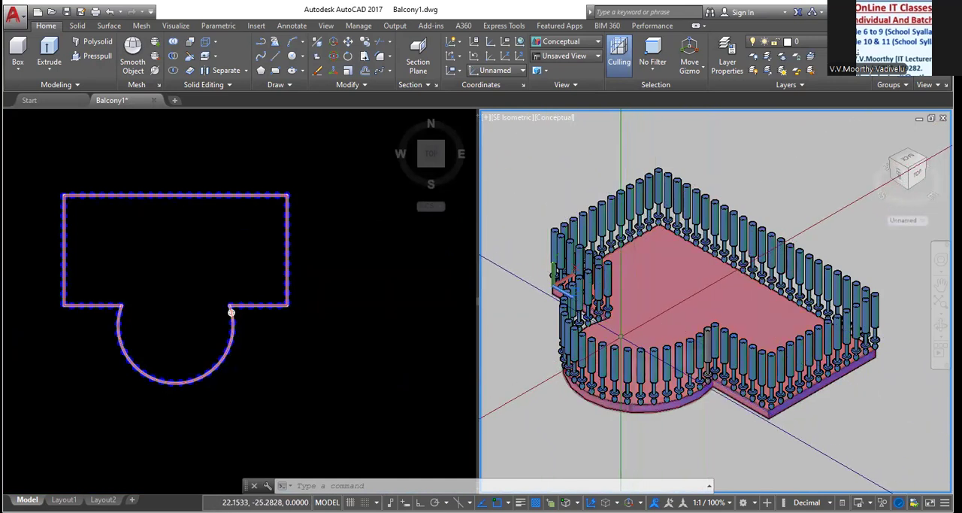
pyautogui.keyDown('shift'); pyautogui.moveTo(676, 267); pyautogui.dragTo(741, 133, button='middle'); pyautogui.keyUp('shift')
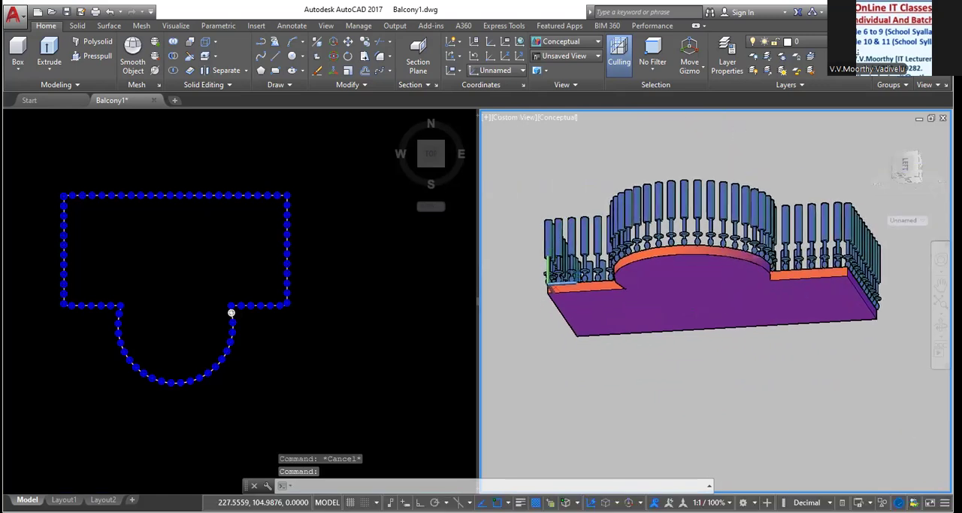
pyautogui.click(19, 69)
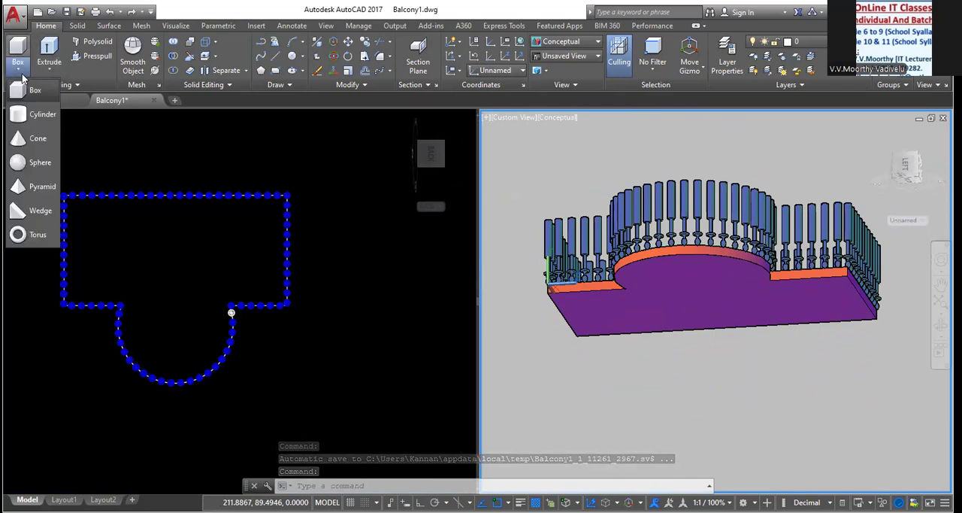
pyautogui.click(39, 114)
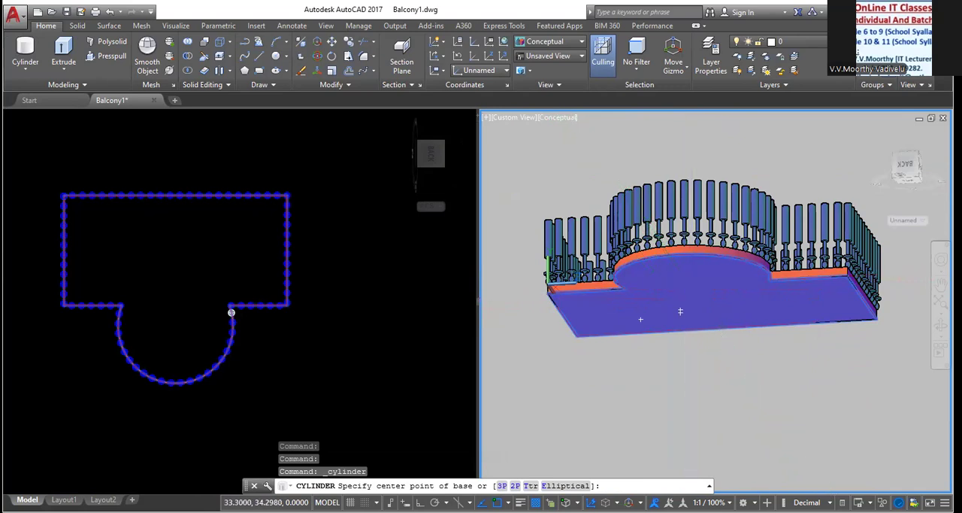
pyautogui.click(689, 285)
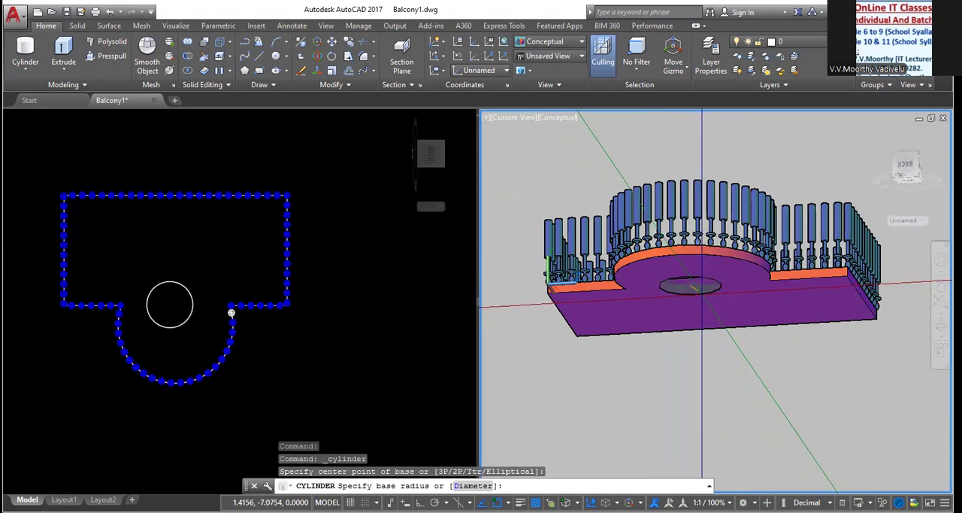
pyautogui.click(700, 287)
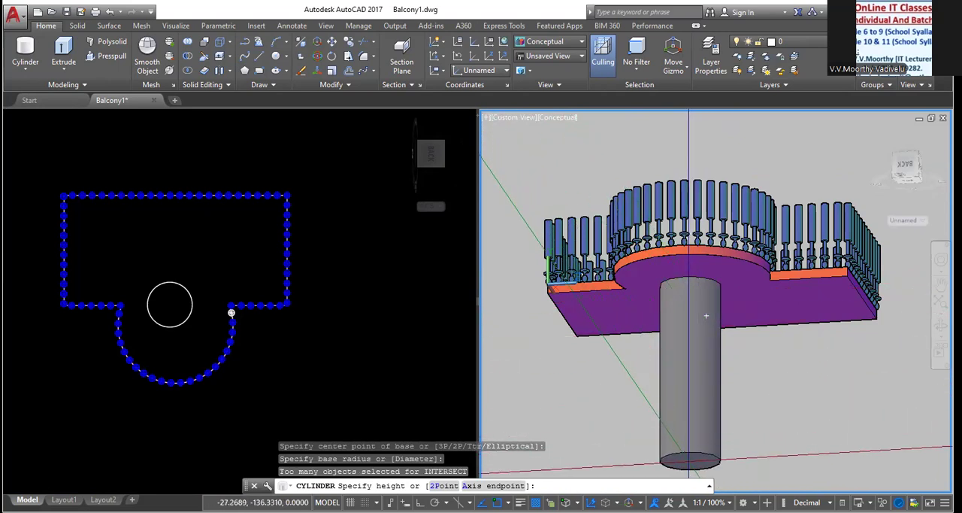
pyautogui.scroll(-2, 684, 461)
pyautogui.moveTo(678, 461); pyautogui.dragTo(672, 340, button='middle')
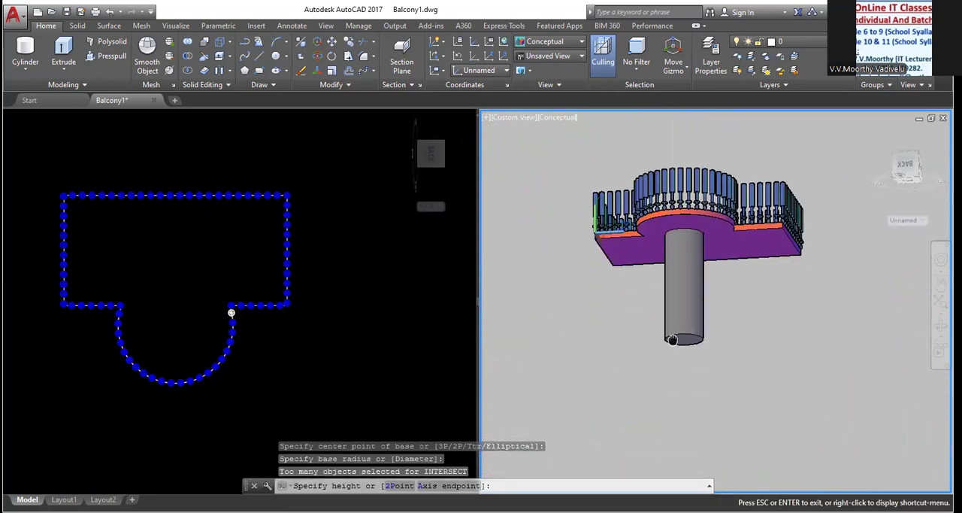
pyautogui.moveTo(682, 431); pyautogui.dragTo(673, 390, button='middle')
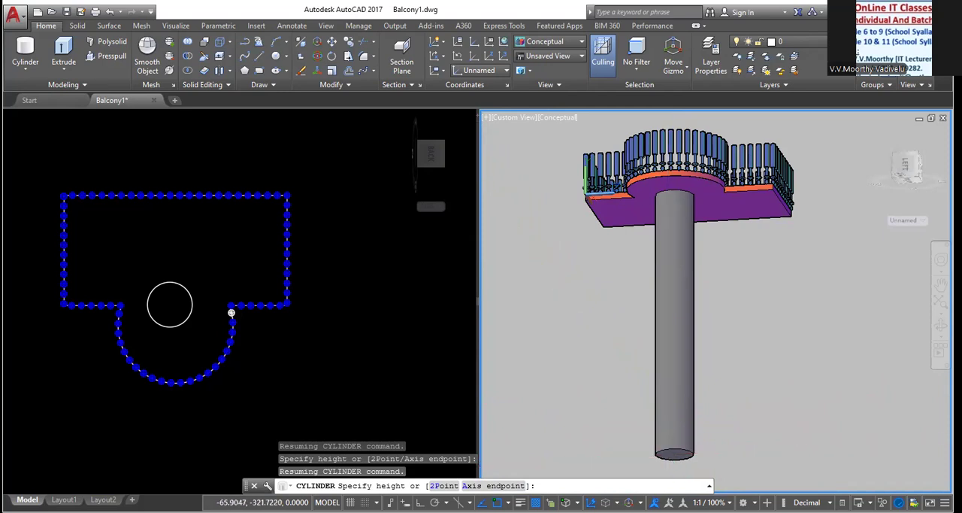
pyautogui.click(669, 456)
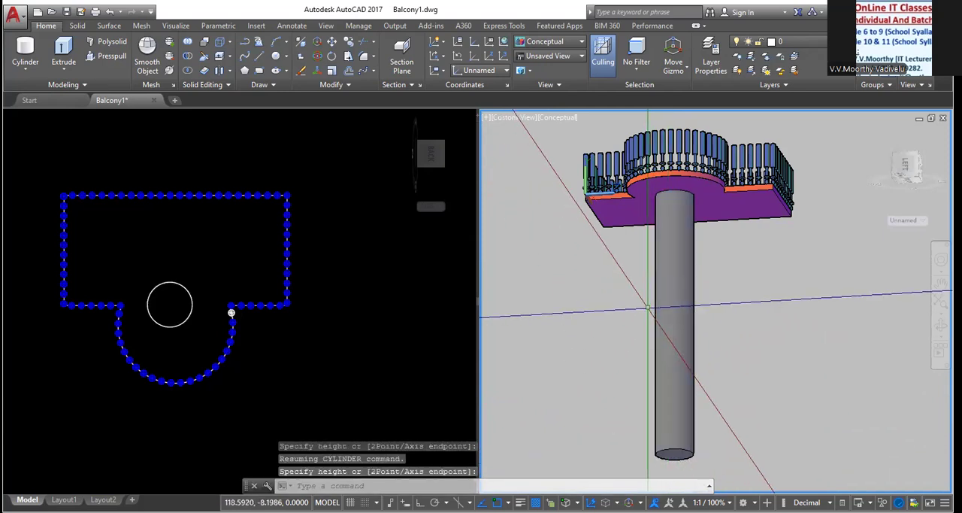
# In the plan viewport, move the column from its center point to the middle of the slab's rectangular part
pyautogui.keyDown('shift'); pyautogui.moveTo(646, 305); pyautogui.dragTo(602, 357, button='middle'); pyautogui.keyUp('shift')
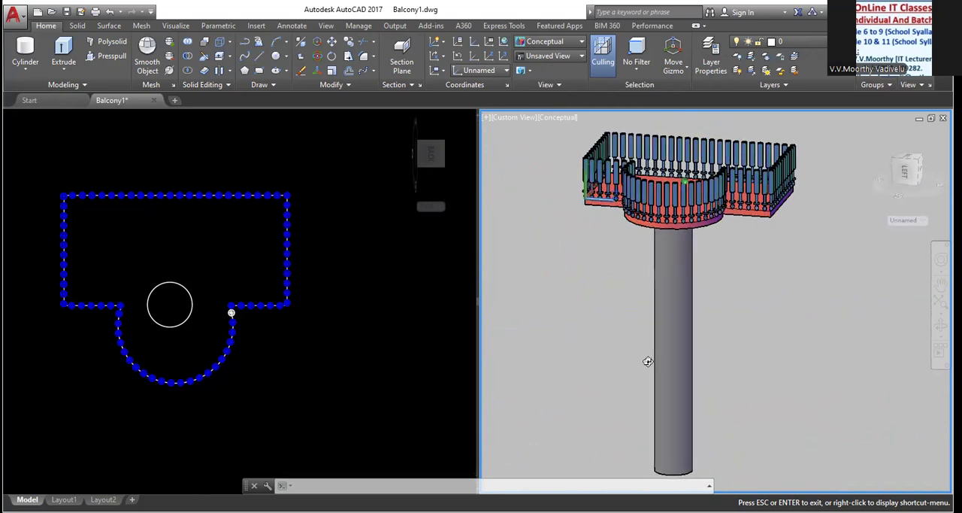
pyautogui.moveTo(572, 360)
pyautogui.mouseDown()
pyautogui.moveTo(599, 363)
pyautogui.moveTo(584, 363)
pyautogui.mouseUp()
pyautogui.press('Escape')
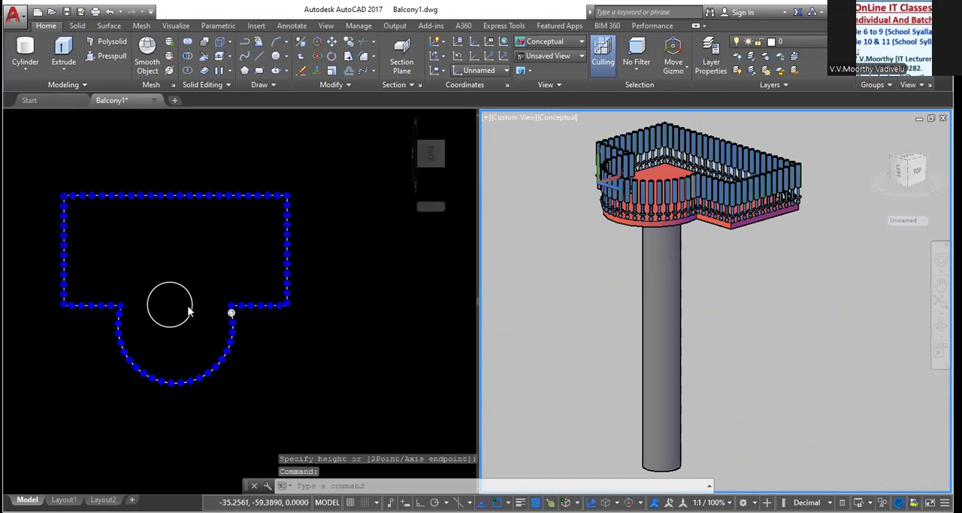
pyautogui.click(190, 307)
pyautogui.click(190, 307)
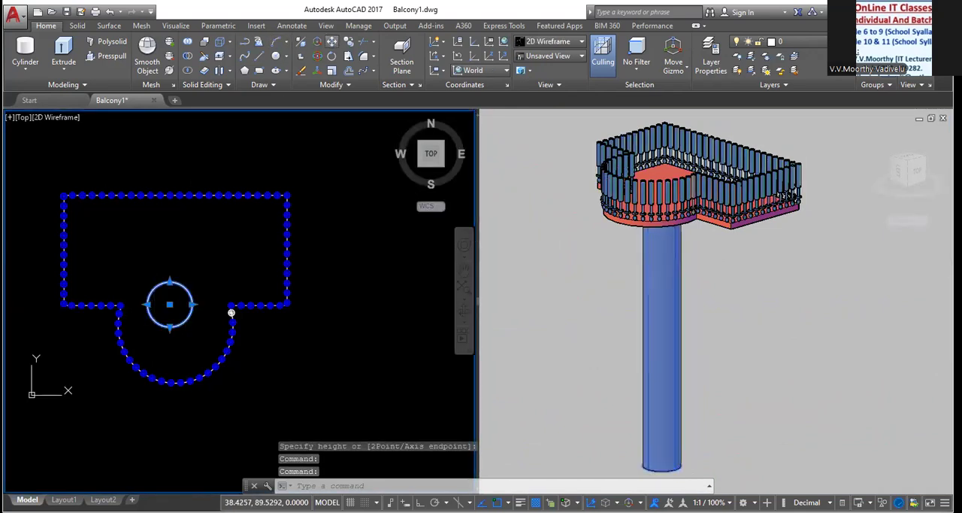
pyautogui.click(170, 305)
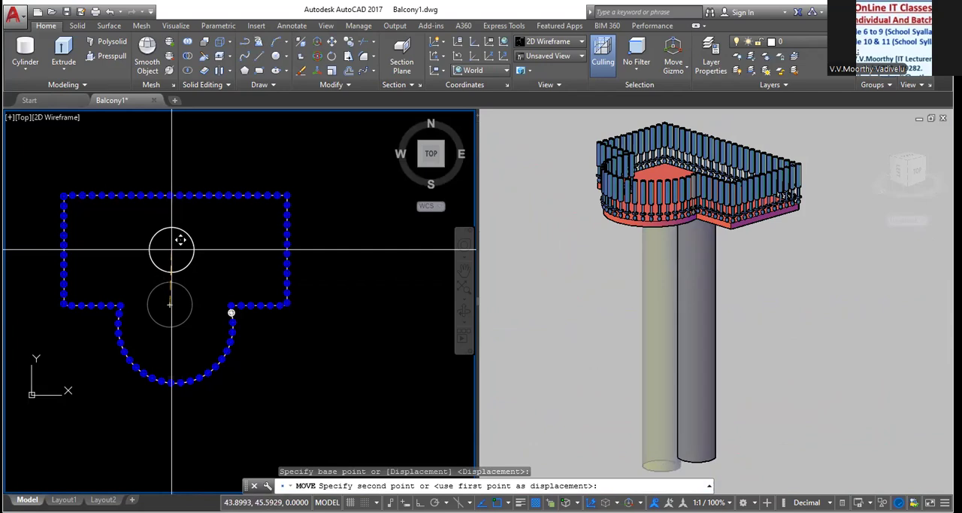
pyautogui.click(172, 250)
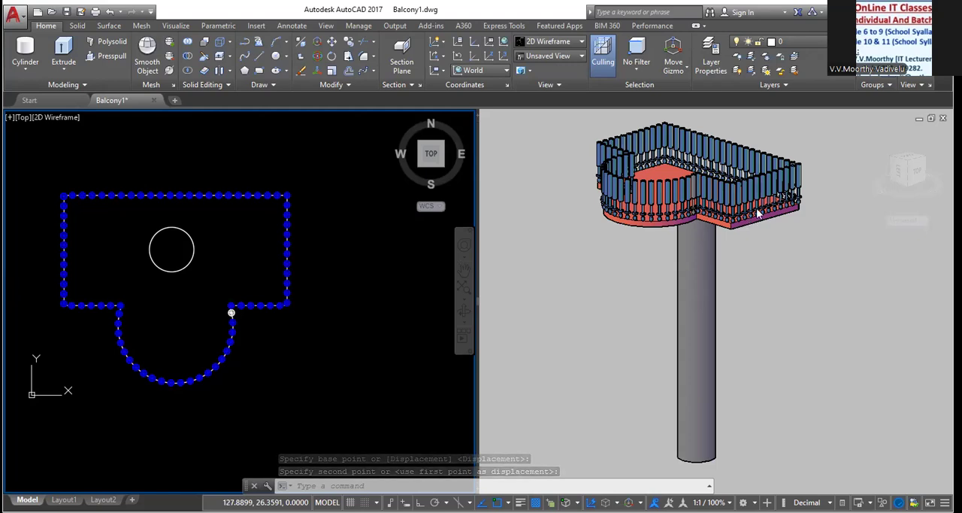
# Turn off selection culling for the 3D viewport
pyautogui.click(754, 426)
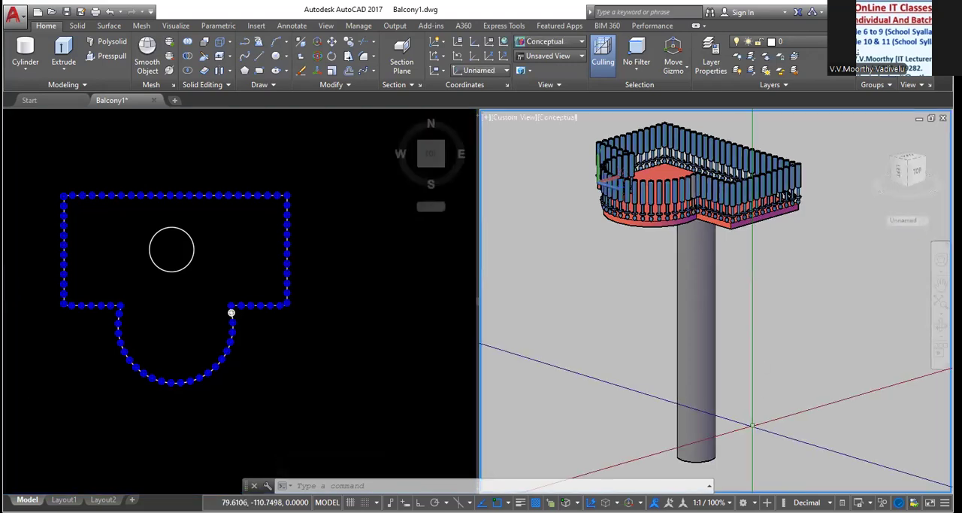
pyautogui.click(548, 119)
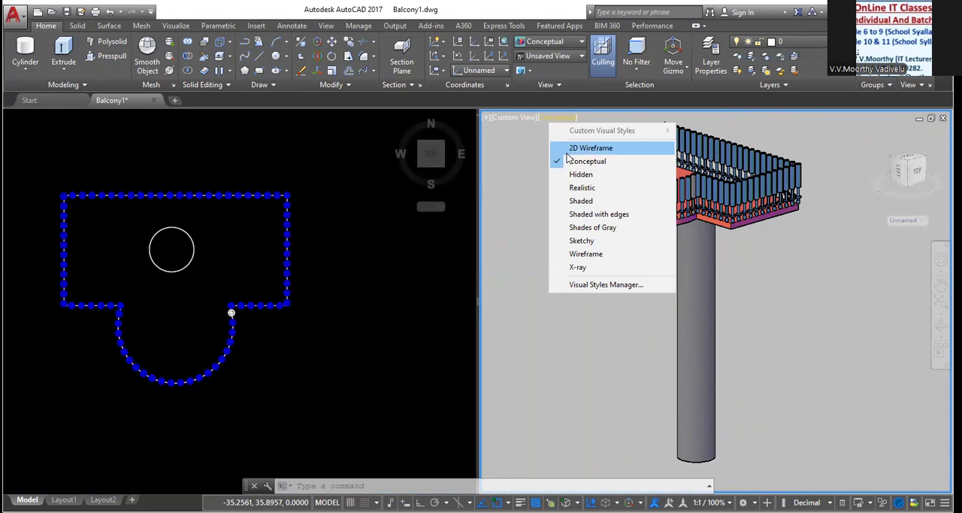
pyautogui.click(547, 356)
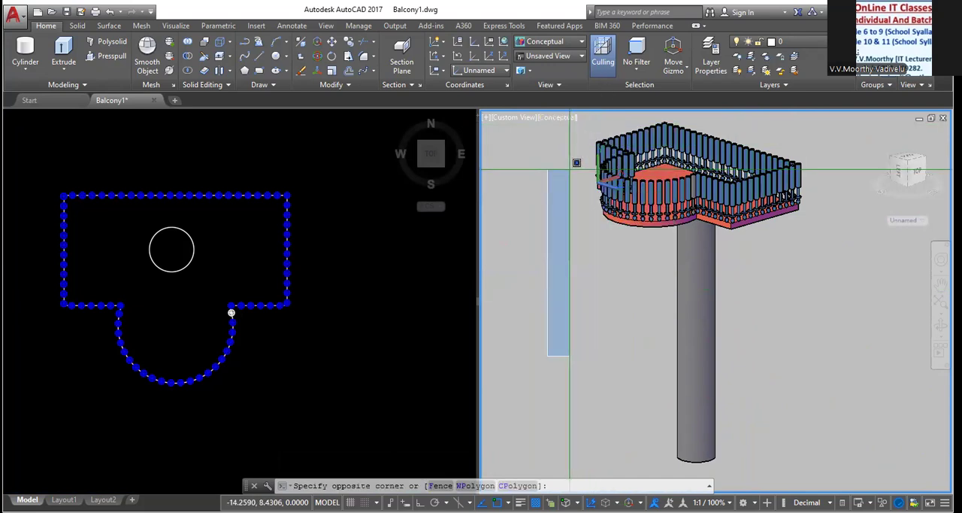
pyautogui.click(570, 169)
pyautogui.click(599, 73)
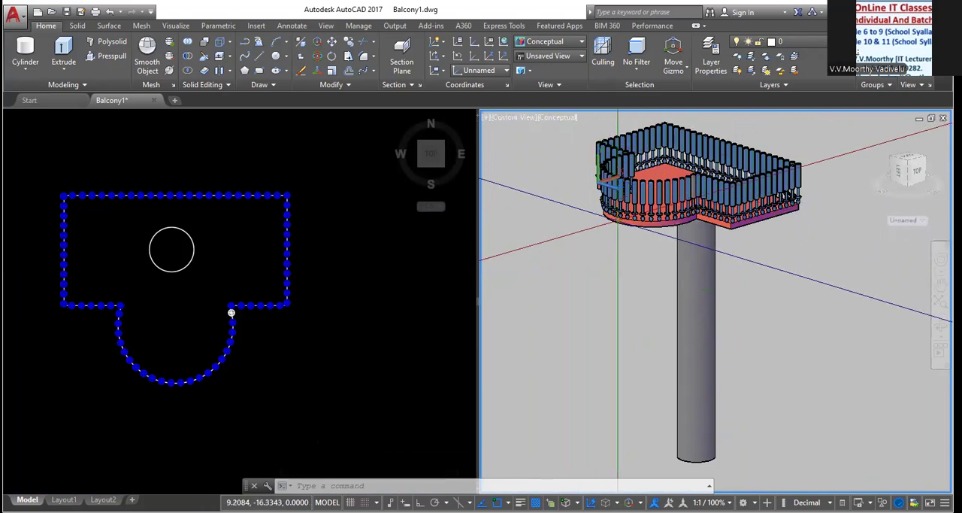
# In the plan viewport, select the slab and the balusters along its curve, both short straight edges and the adjoining side ends
pyautogui.click(335, 400)
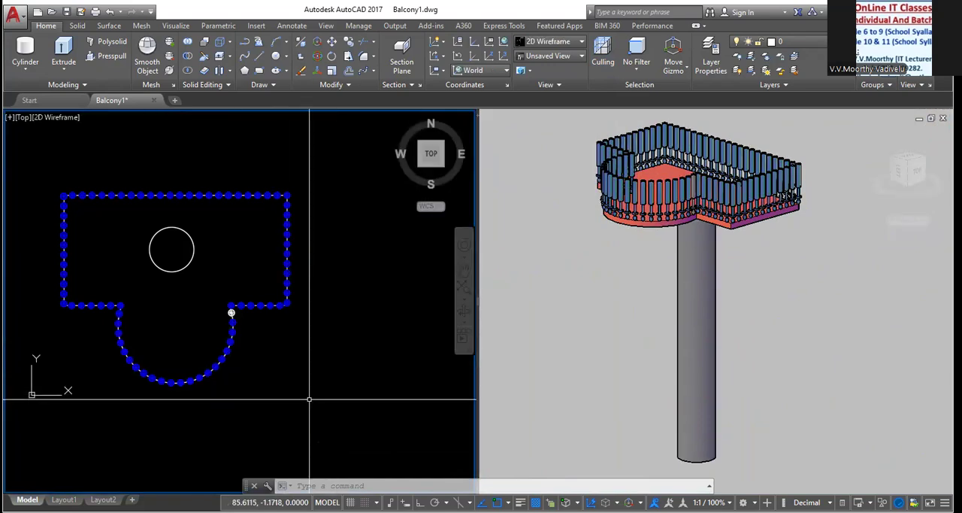
pyautogui.click(348, 407)
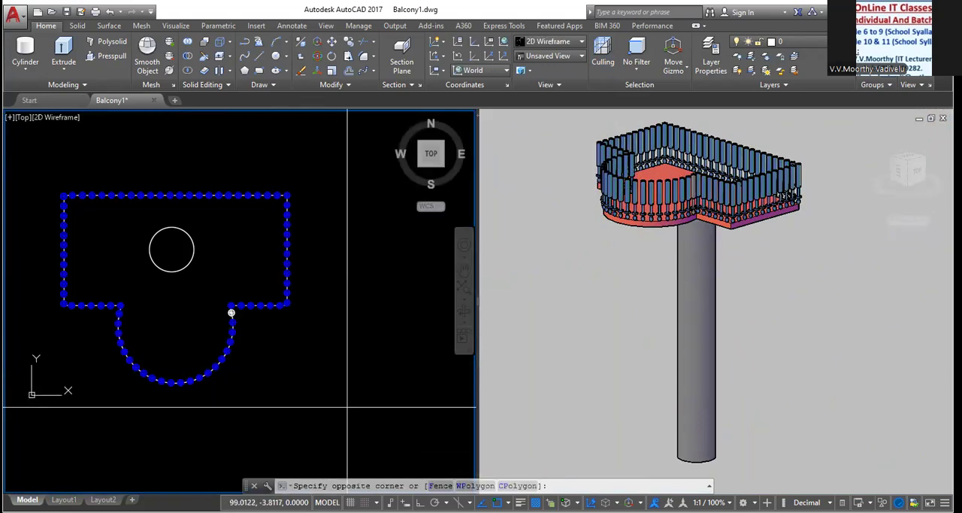
pyautogui.click(45, 277)
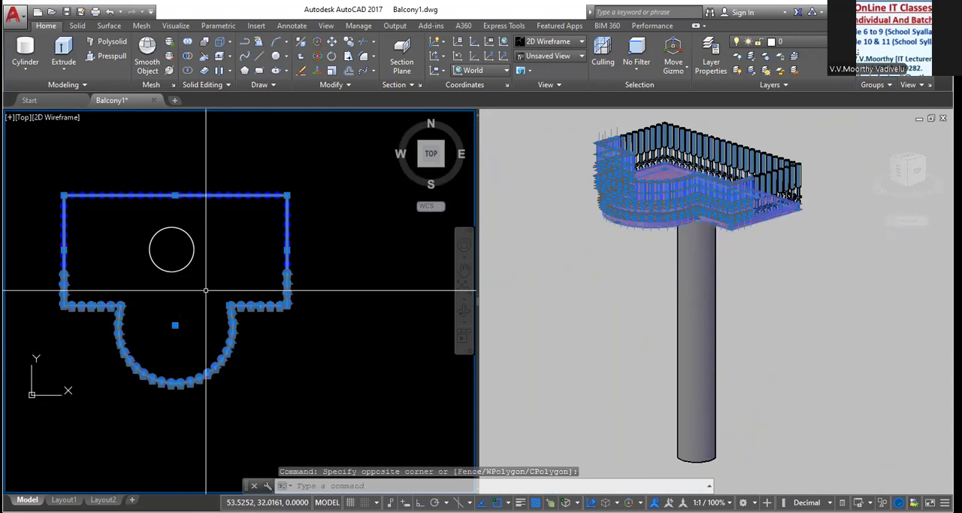
# In the plan viewport, add the remaining balusters along both sides and the long back edge to the selection, leaving out the column
pyautogui.click(321, 287)
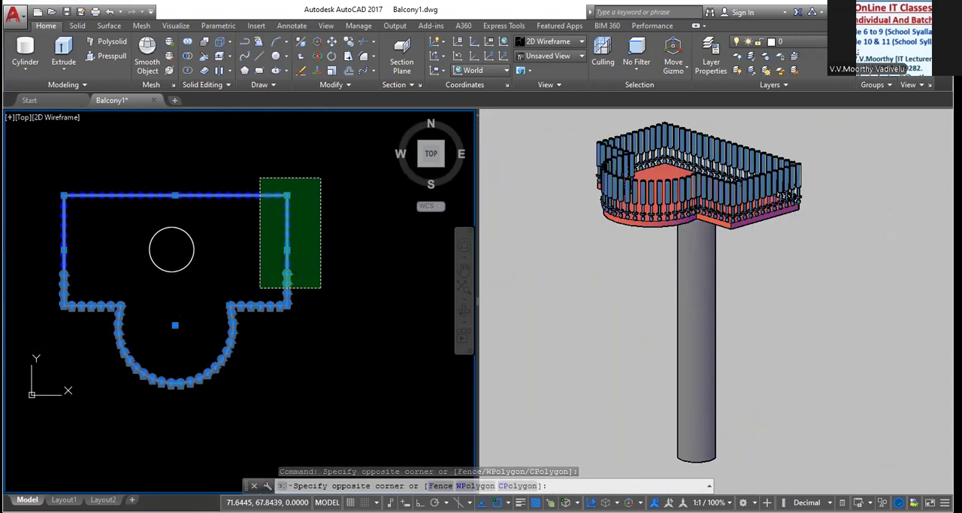
pyautogui.click(260, 179)
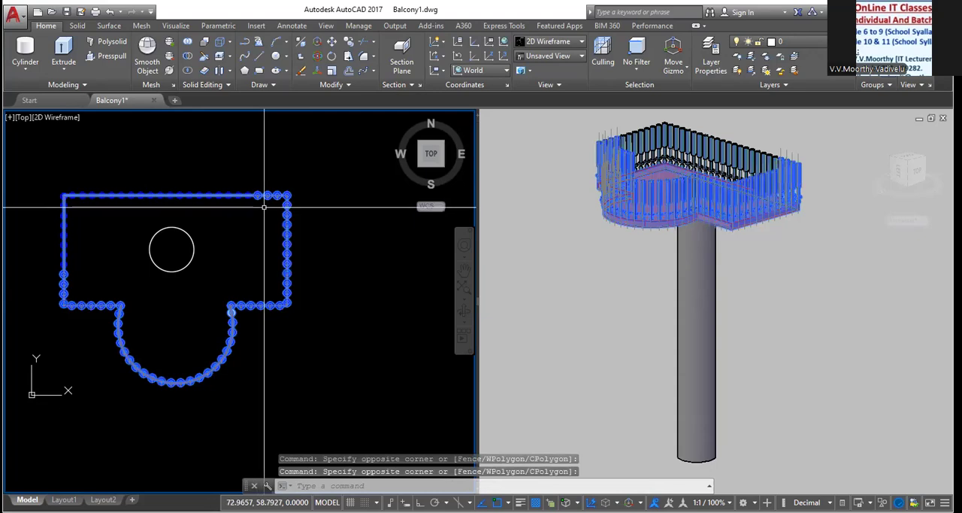
pyautogui.click(263, 207)
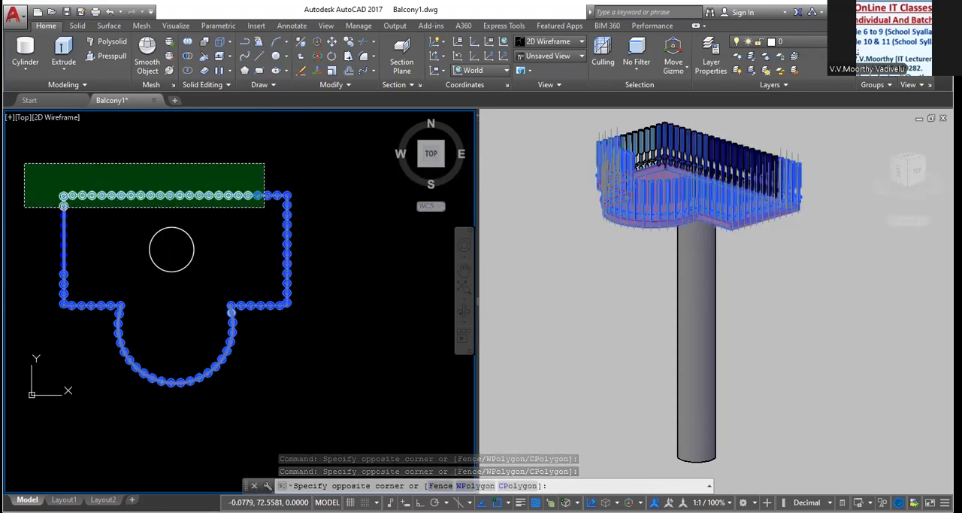
pyautogui.click(24, 163)
pyautogui.click(88, 331)
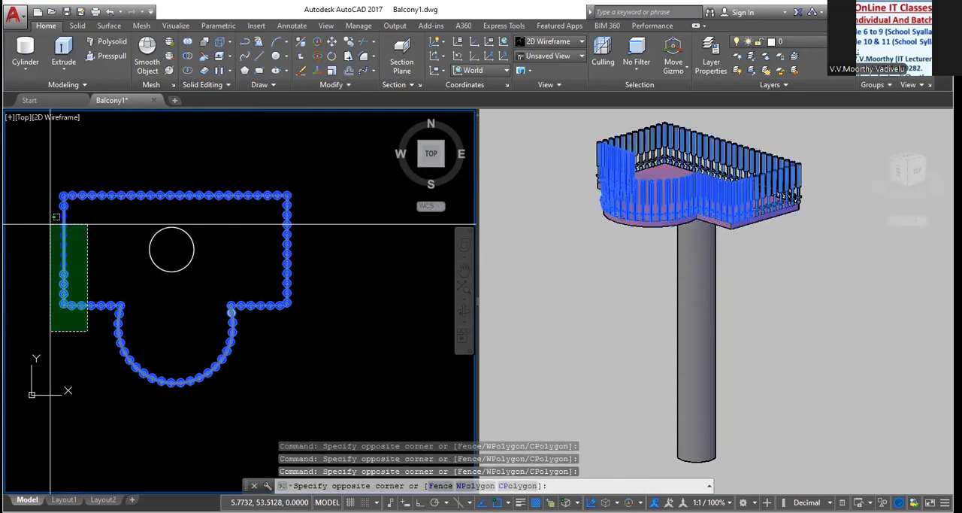
pyautogui.click(45, 188)
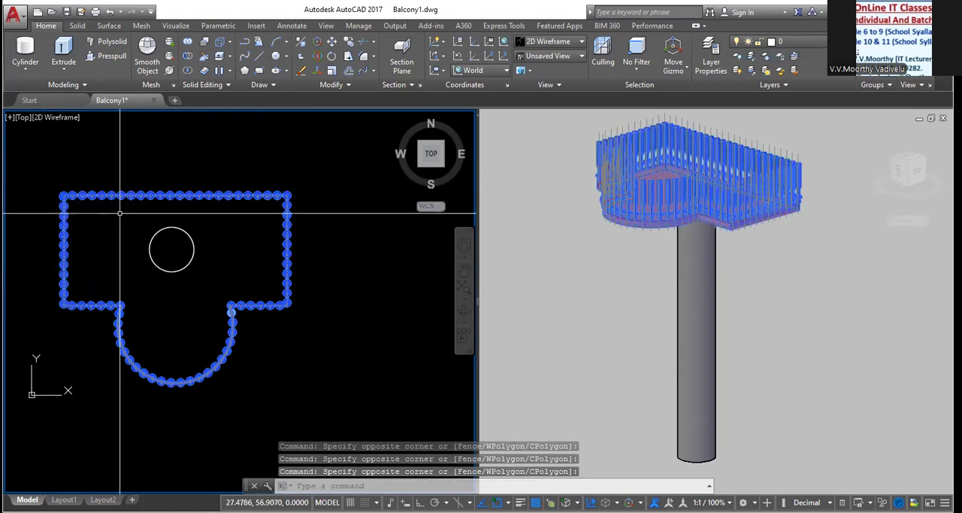
pyautogui.click(348, 56)
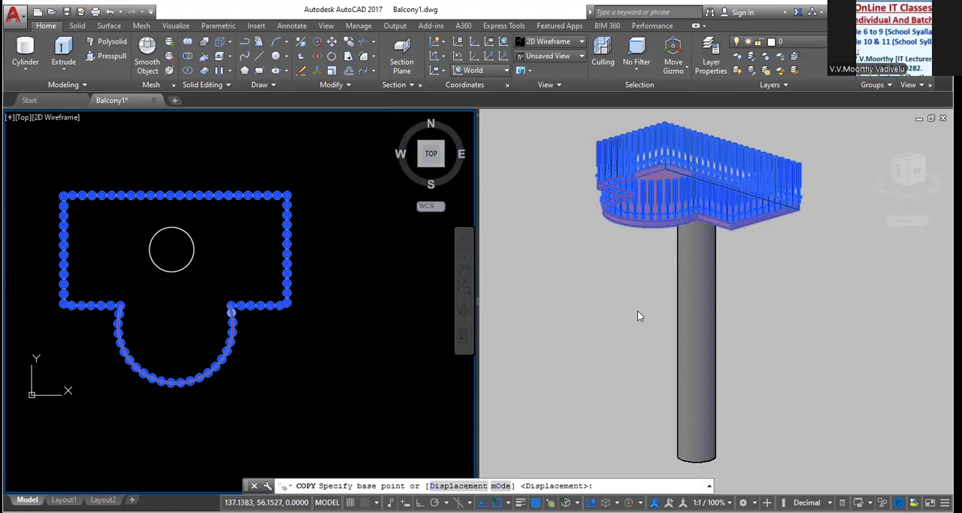
pyautogui.keyDown('shift'); pyautogui.moveTo(647, 288); pyautogui.dragTo(654, 269, button='middle'); pyautogui.keyUp('shift')
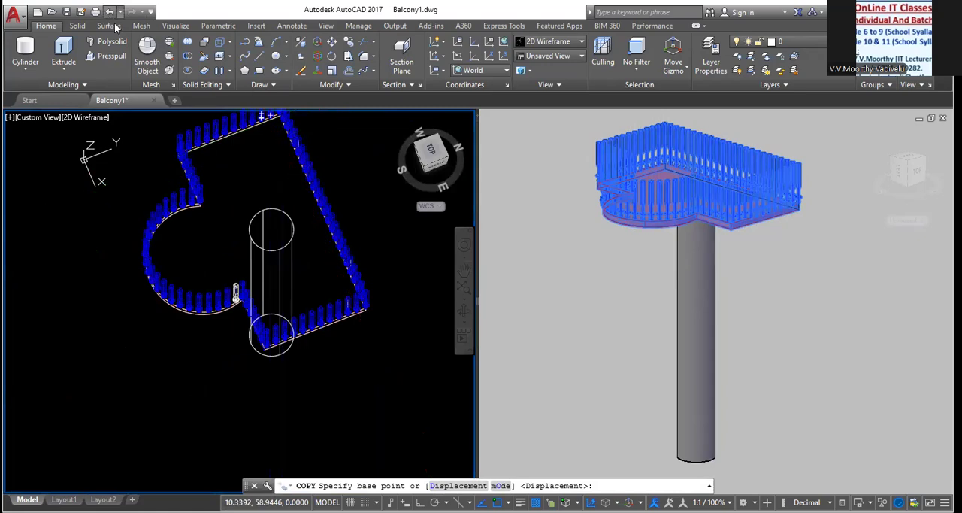
pyautogui.hotkey('ctrl', 'z')
pyautogui.hotkey('ctrl', 'z')
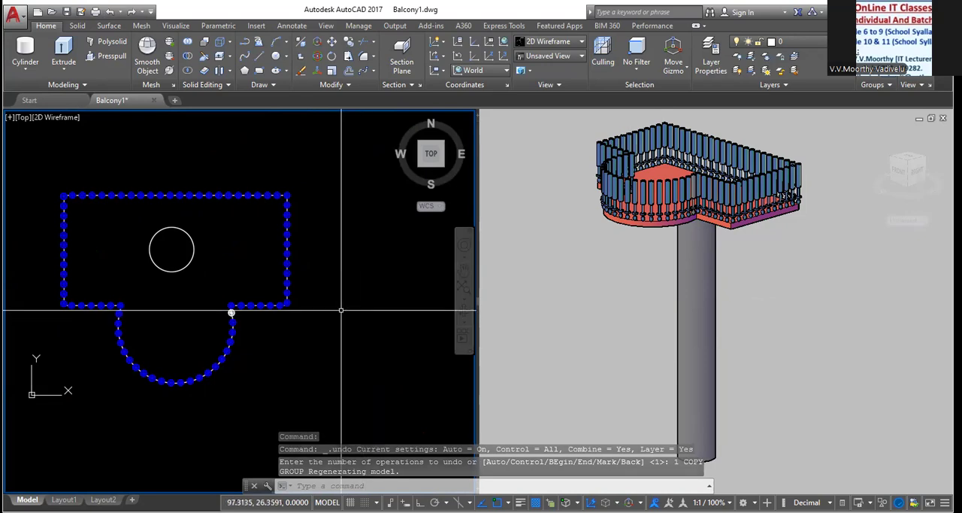
# In the plan viewport, select the slab and every baluster around its whole outline, leaving out the column
pyautogui.click(334, 393)
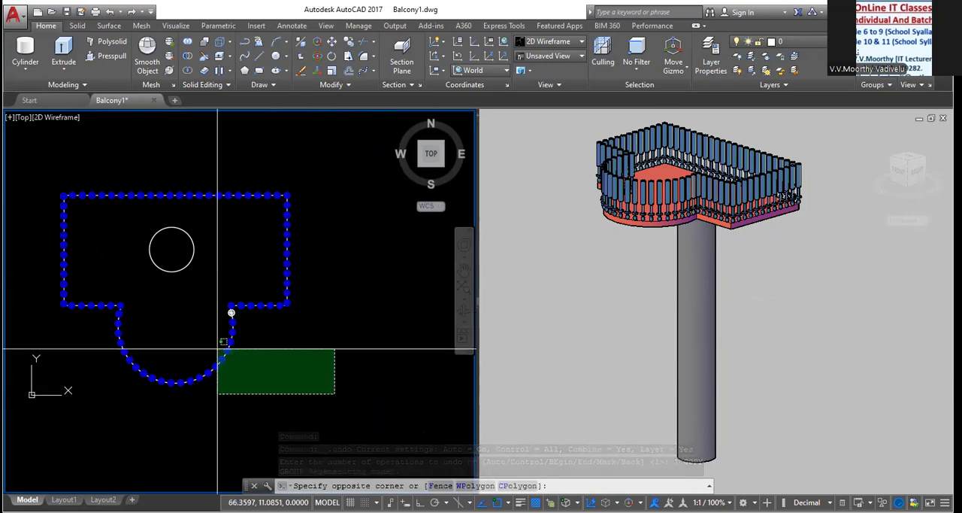
pyautogui.click(27, 282)
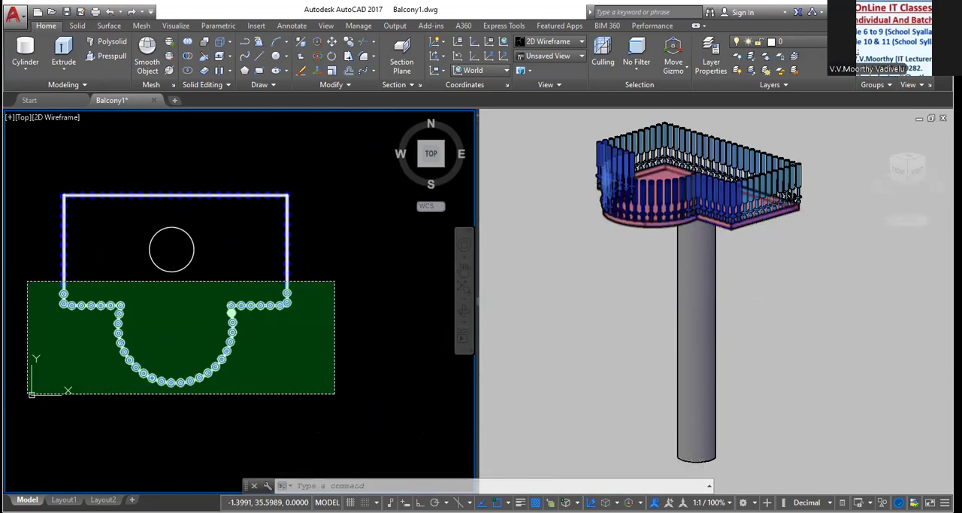
pyautogui.click(315, 327)
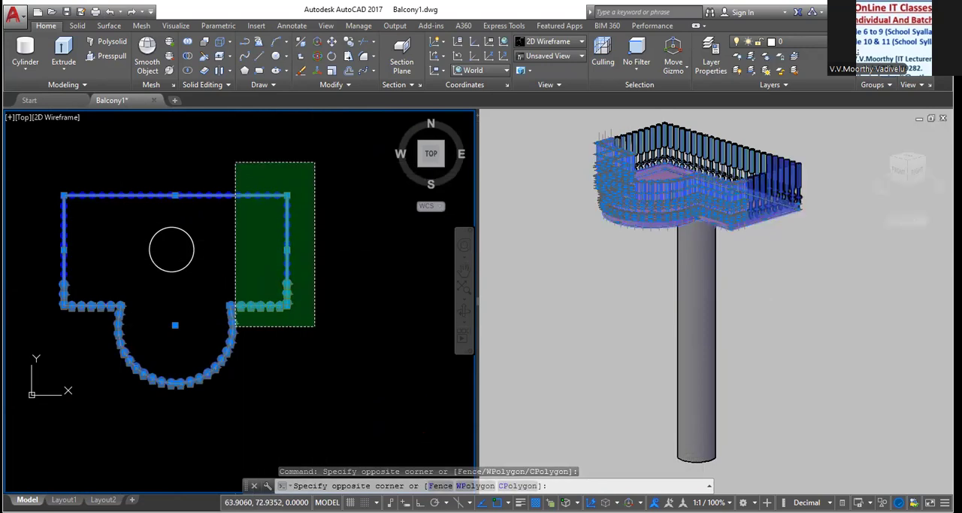
pyautogui.click(236, 162)
pyautogui.click(315, 217)
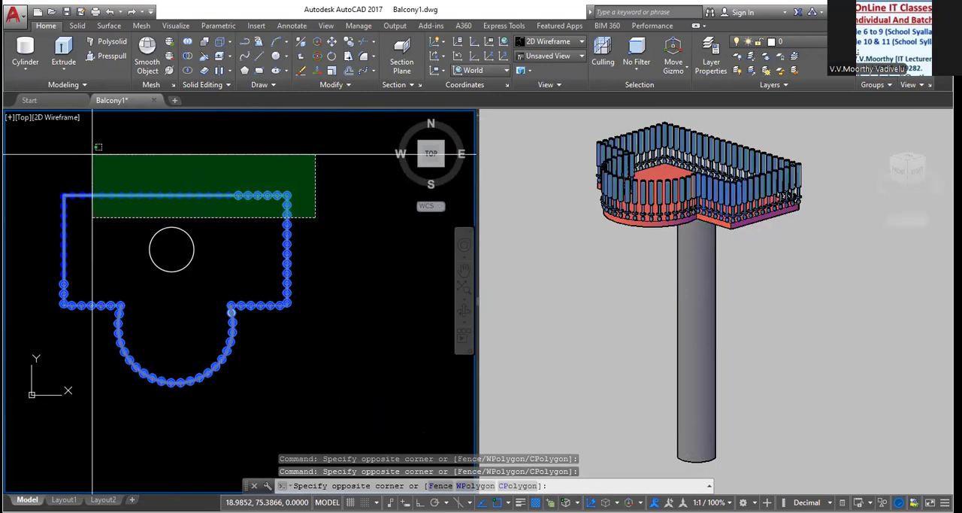
pyautogui.click(43, 150)
pyautogui.click(90, 341)
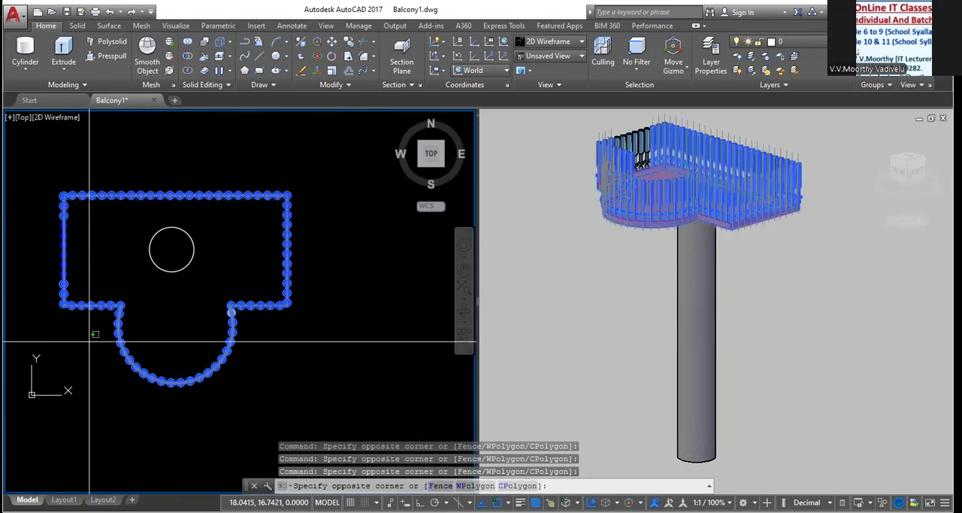
pyautogui.click(47, 178)
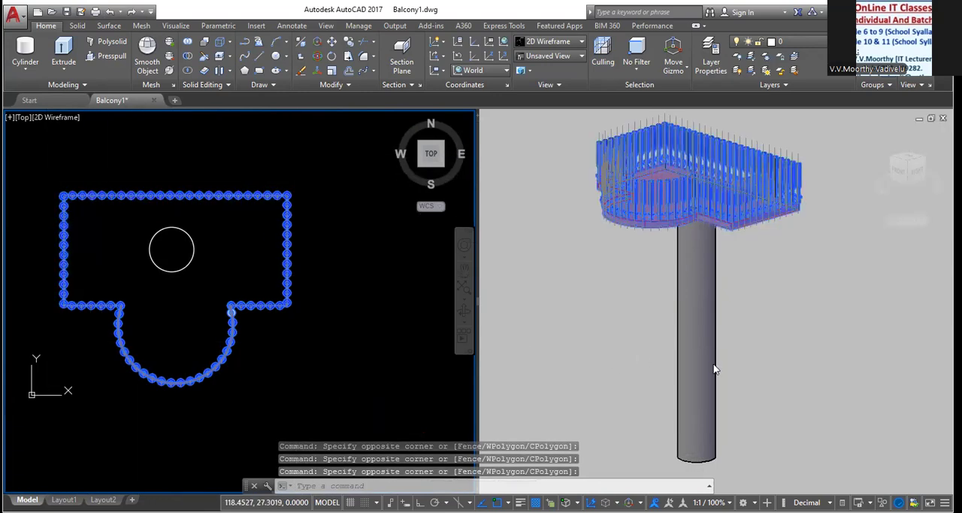
# In the 3D viewport, copy the selected slab and balusters straight down the column with Ortho on, placing two copies about 39 units apart
pyautogui.click(644, 345)
pyautogui.keyDown('shift'); pyautogui.moveTo(645, 345); pyautogui.dragTo(688, 193, button='middle'); pyautogui.keyUp('shift')
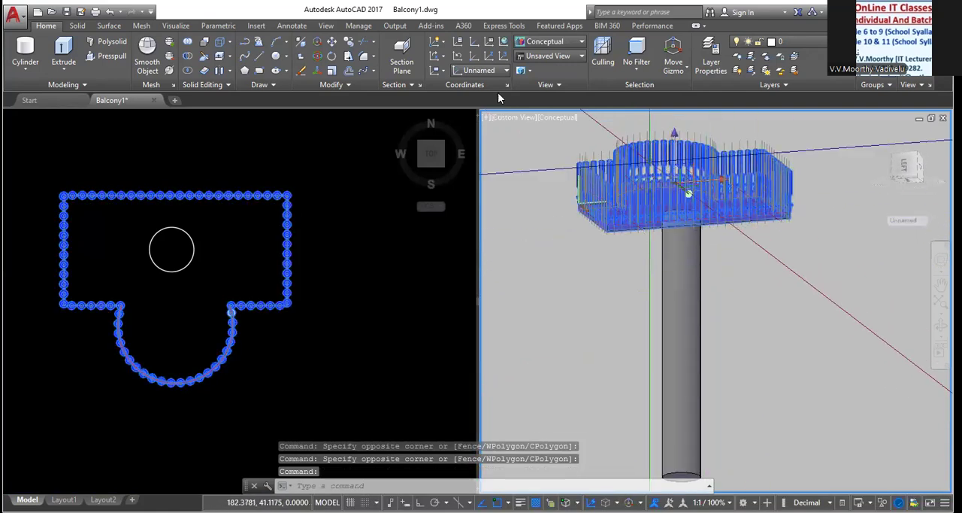
pyautogui.click(348, 44)
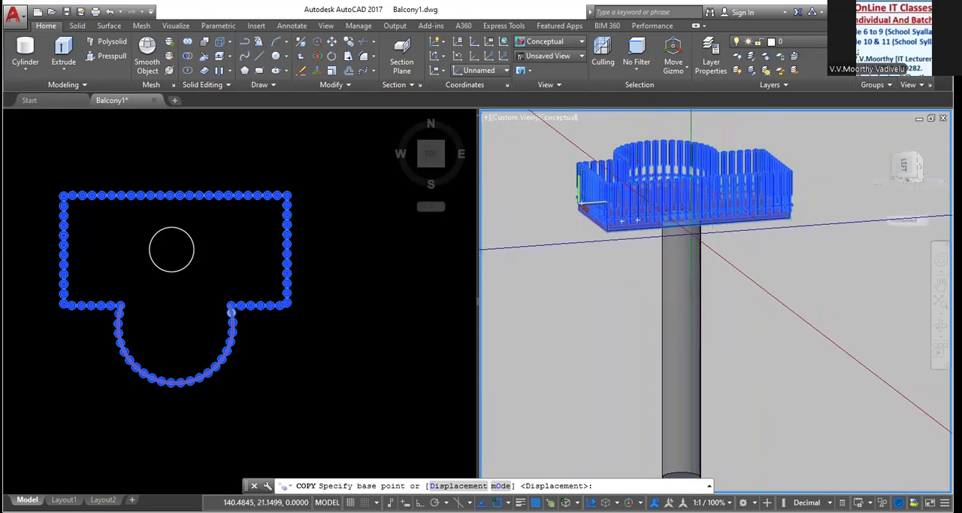
pyautogui.click(687, 209)
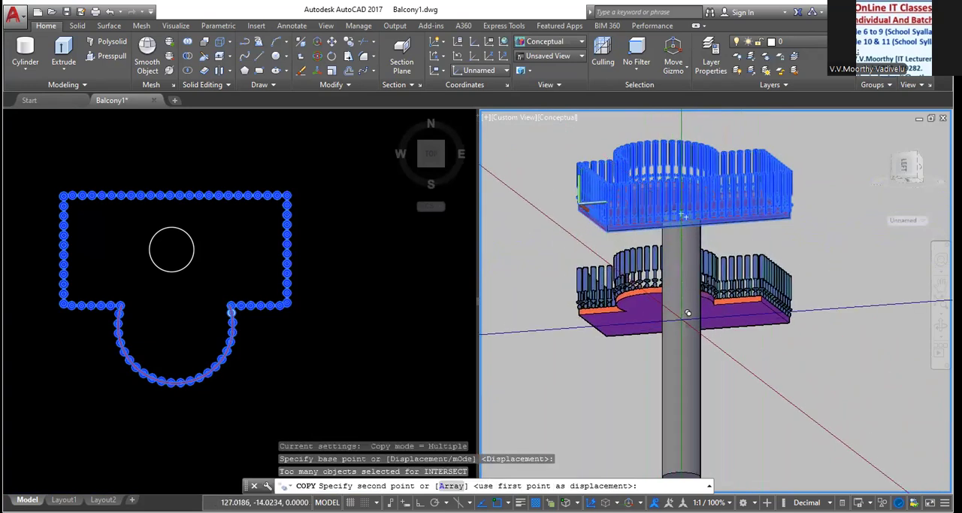
pyautogui.press('F8')
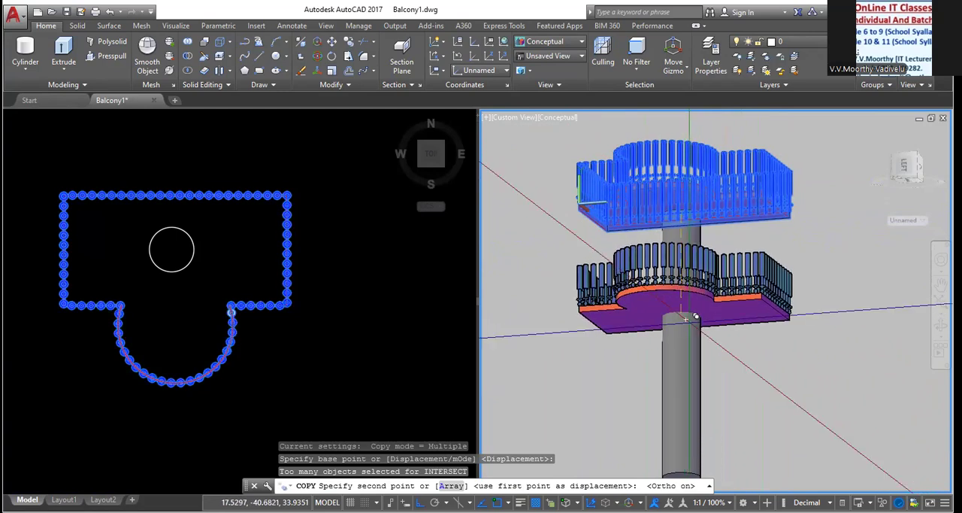
pyautogui.click(678, 383)
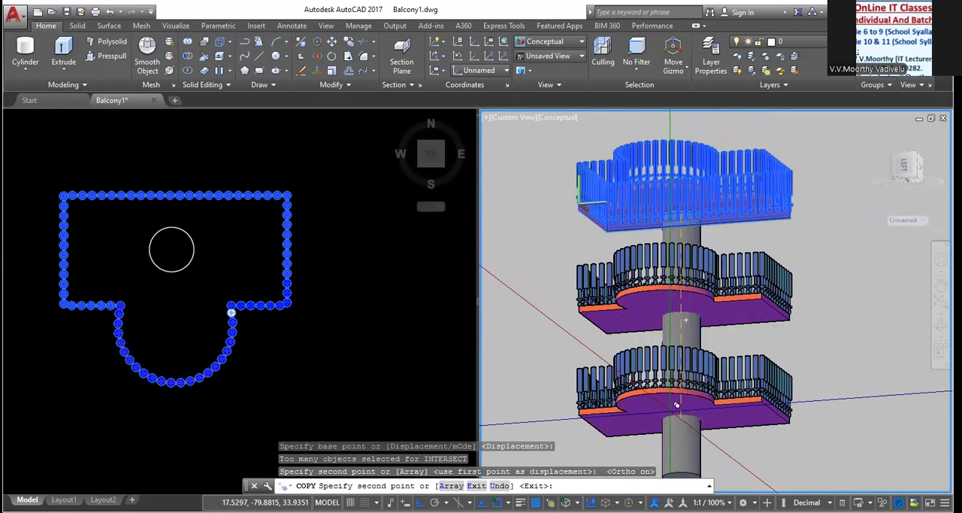
pyautogui.click(231, 312)
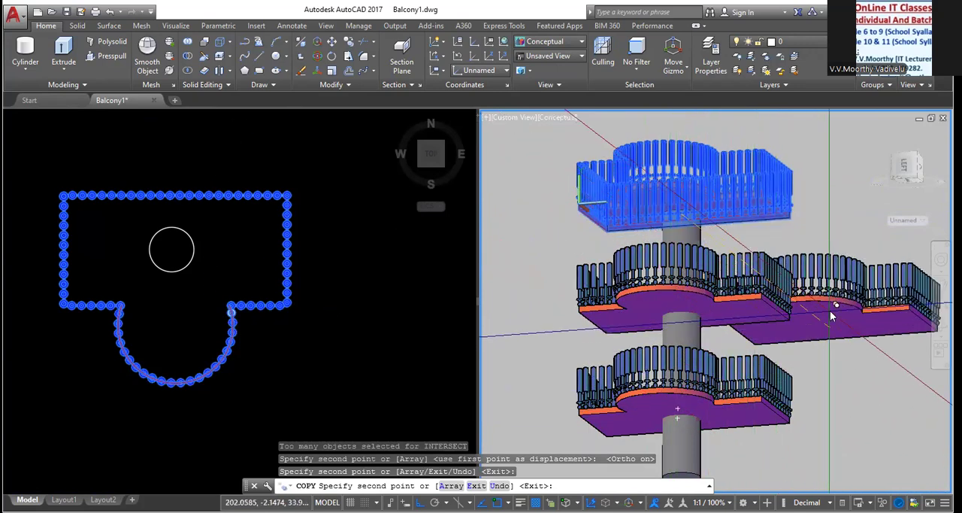
pyautogui.rightClick(833, 318)
pyautogui.click(857, 320)
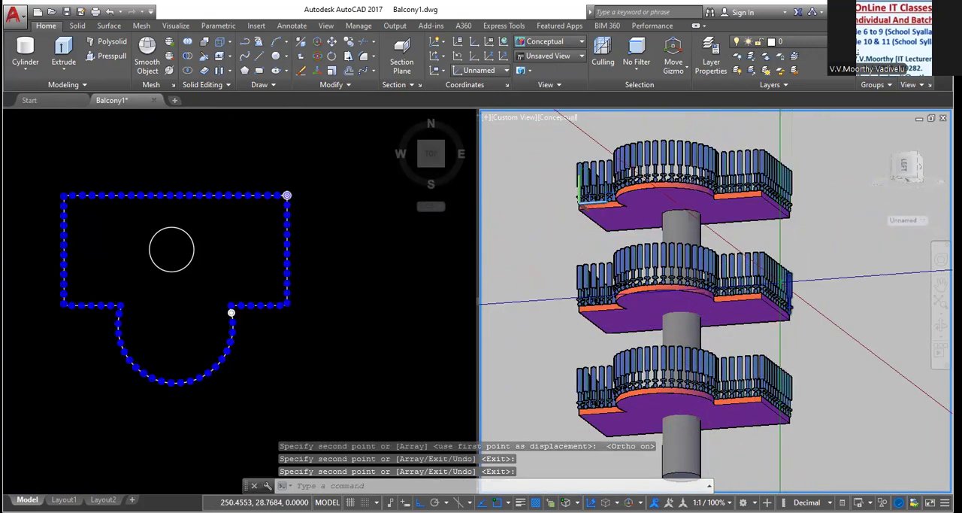
pyautogui.keyDown('shift'); pyautogui.moveTo(753, 285); pyautogui.dragTo(707, 329, button='middle'); pyautogui.keyUp('shift')
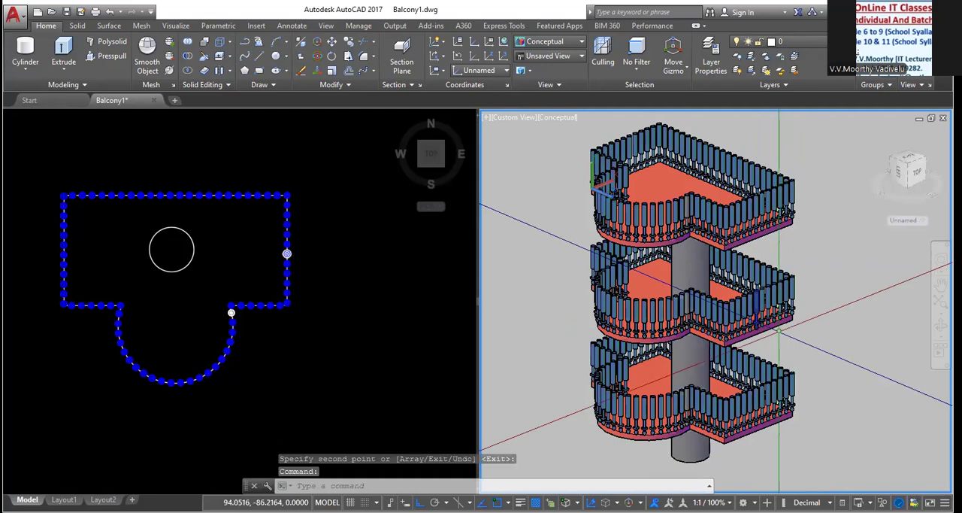